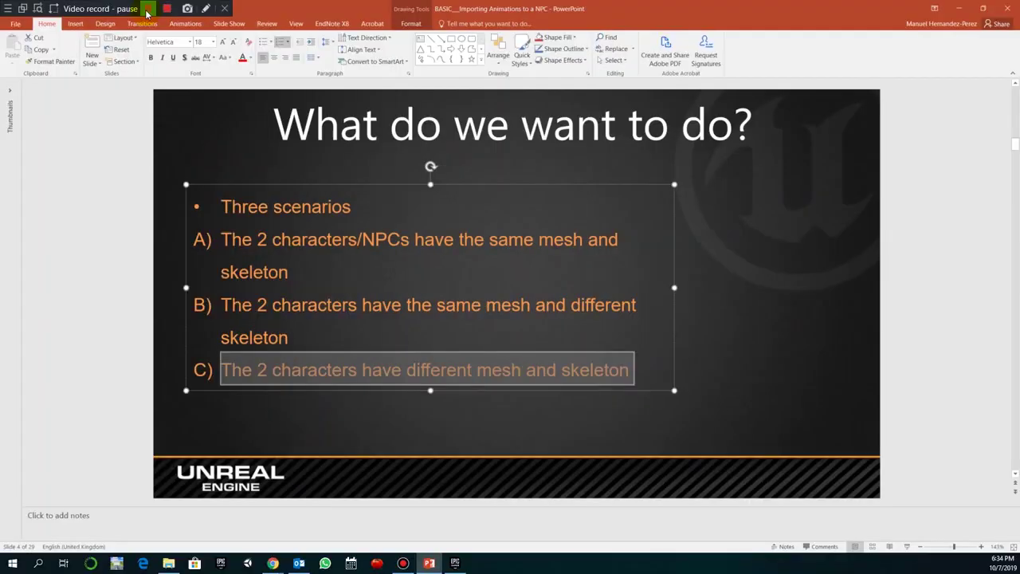
# Step: Leave PowerPoint and bring up the Unreal editor showing ThirdPersonExampleMap with two mannequins
pyautogui.click(148, 10)
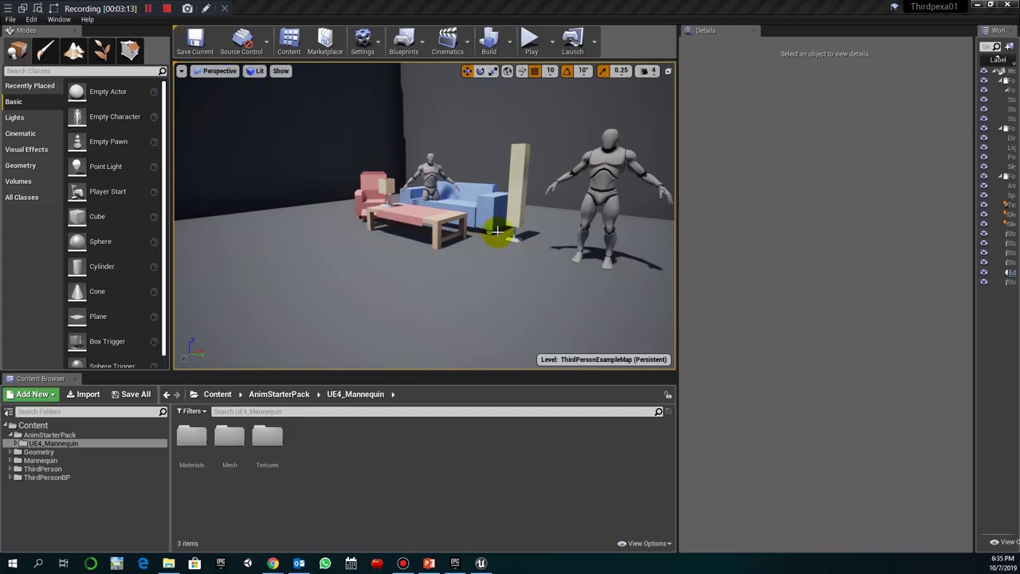
# Step: Reframe the view and move the mannequin behind the sofa next to the other mannequin
pyautogui.click(282, 198)
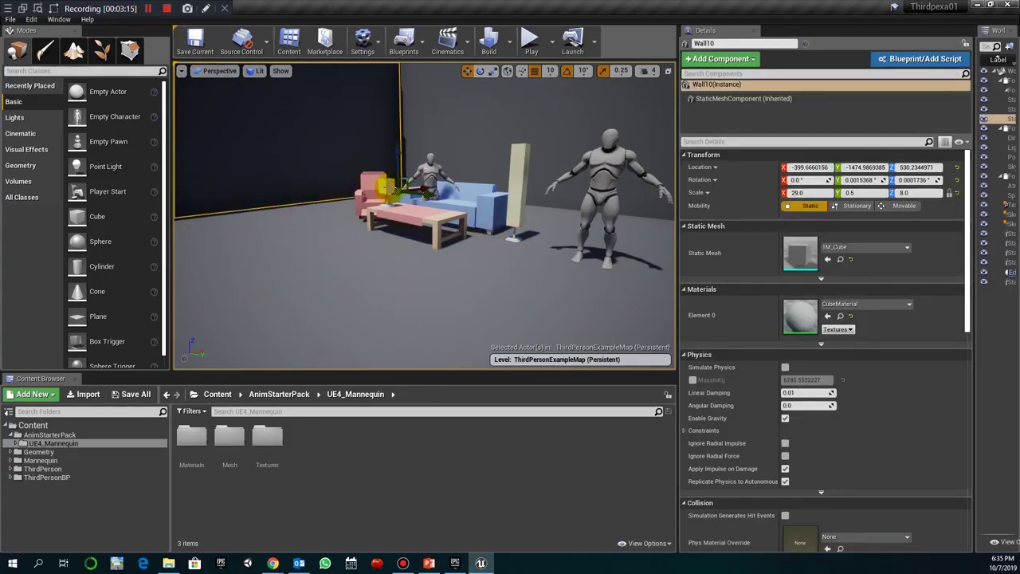
pyautogui.moveTo(554, 255); pyautogui.dragTo(580, 277)
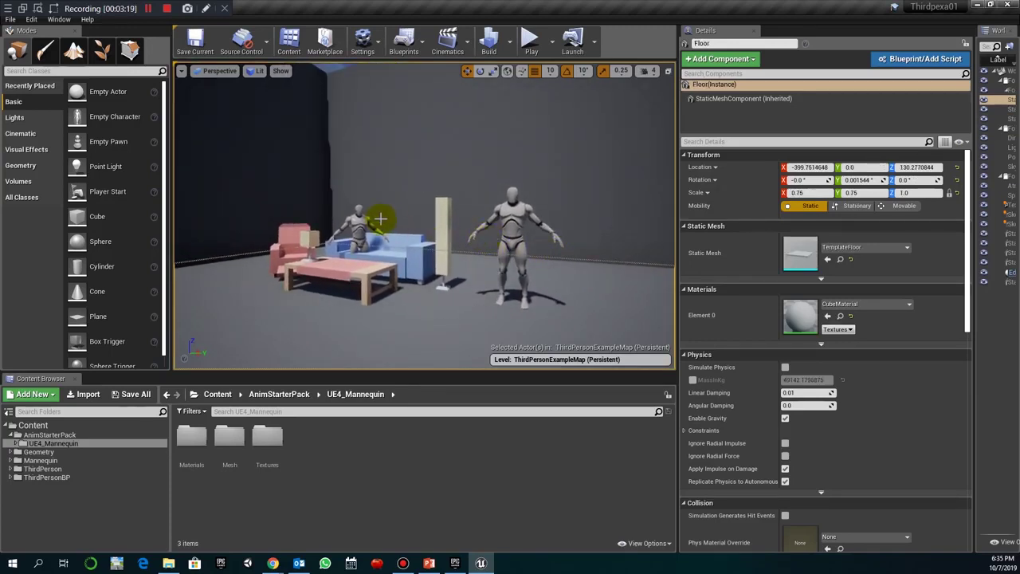
pyautogui.moveTo(380, 218)
pyautogui.mouseDown()
pyautogui.moveTo(381, 243)
pyautogui.moveTo(384, 224)
pyautogui.mouseUp()
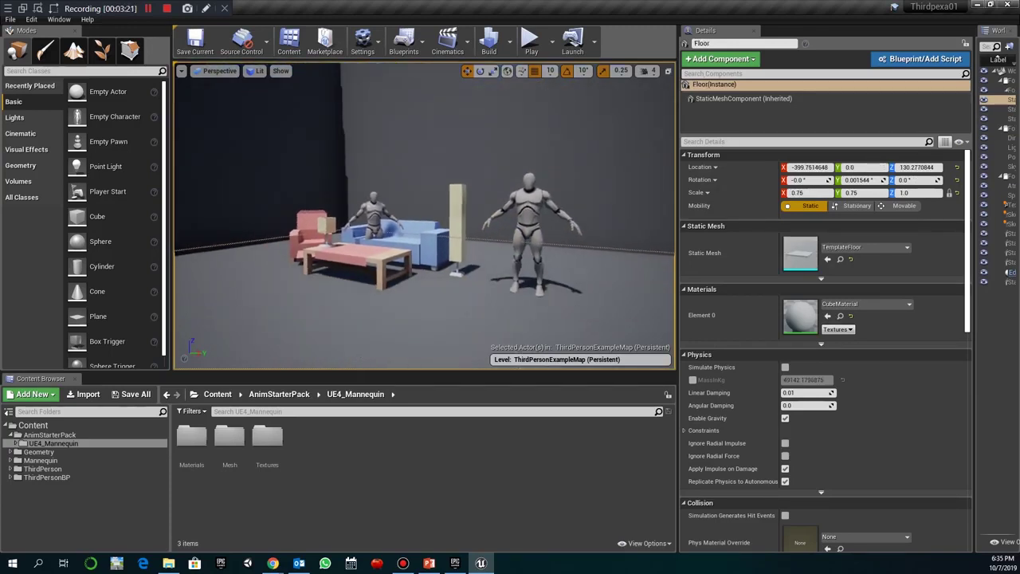
pyautogui.click(307, 229)
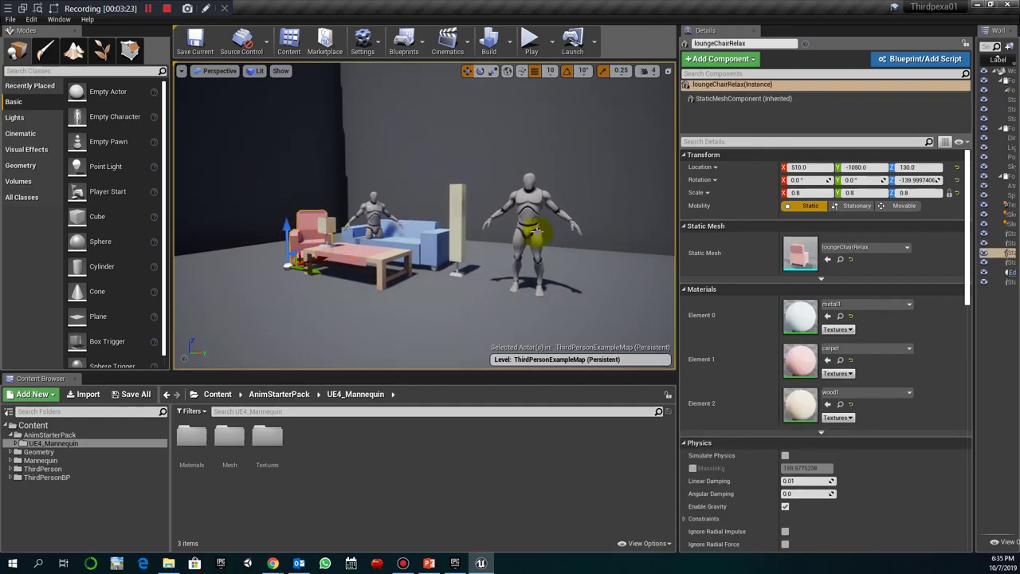
pyautogui.click(373, 220)
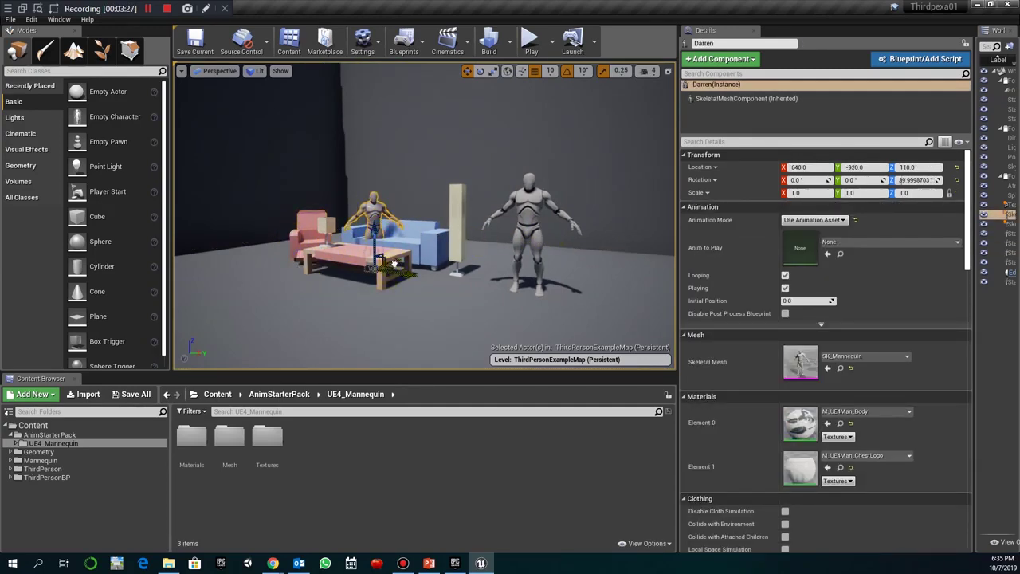
pyautogui.moveTo(394, 263); pyautogui.dragTo(384, 264)
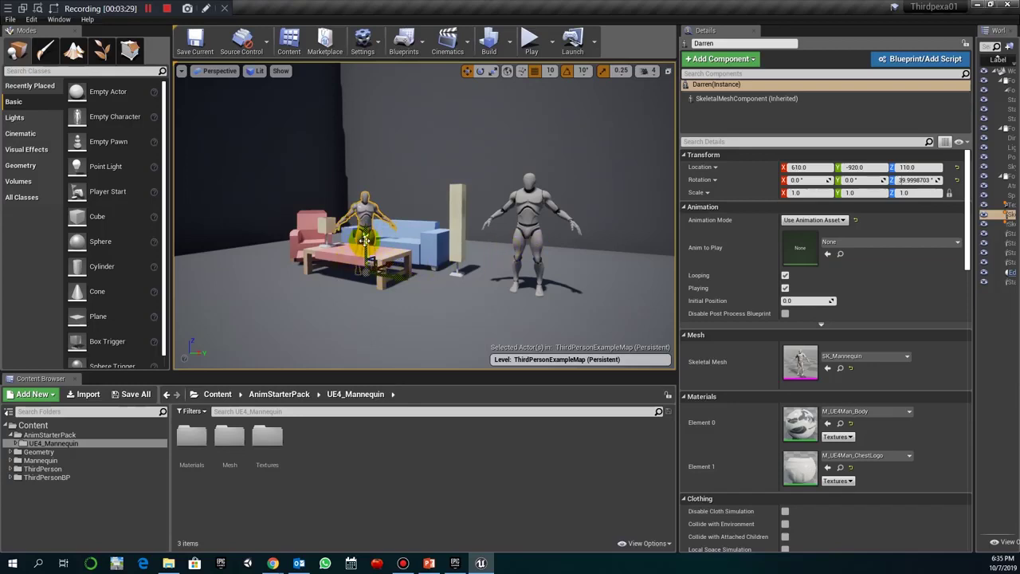
pyautogui.moveTo(396, 275); pyautogui.dragTo(496, 272)
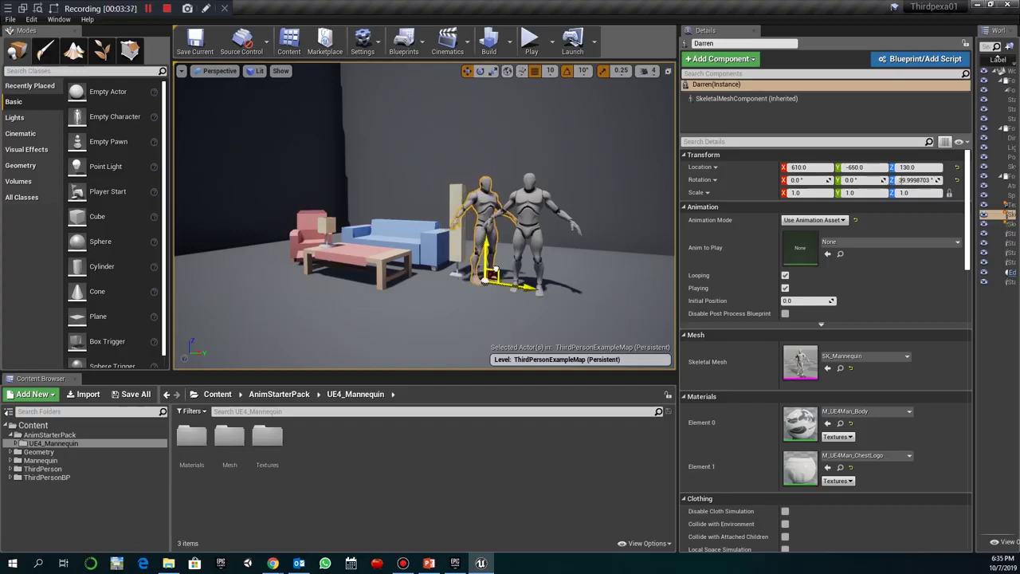
# Step: Adjust both mannequins beside the floor lamp, leaving Jason at 590, -540, 130
pyautogui.click(454, 248)
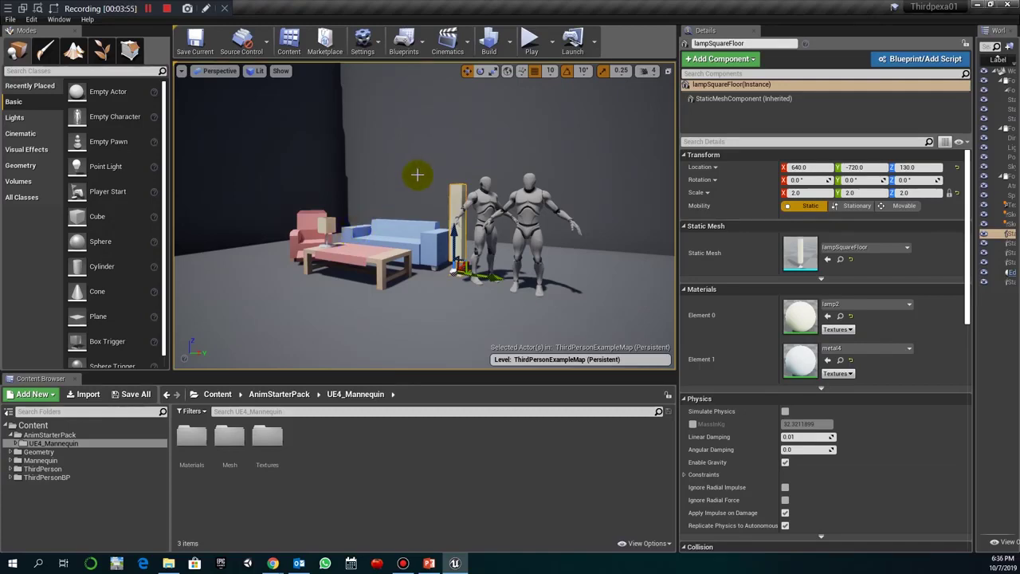
pyautogui.click(477, 204)
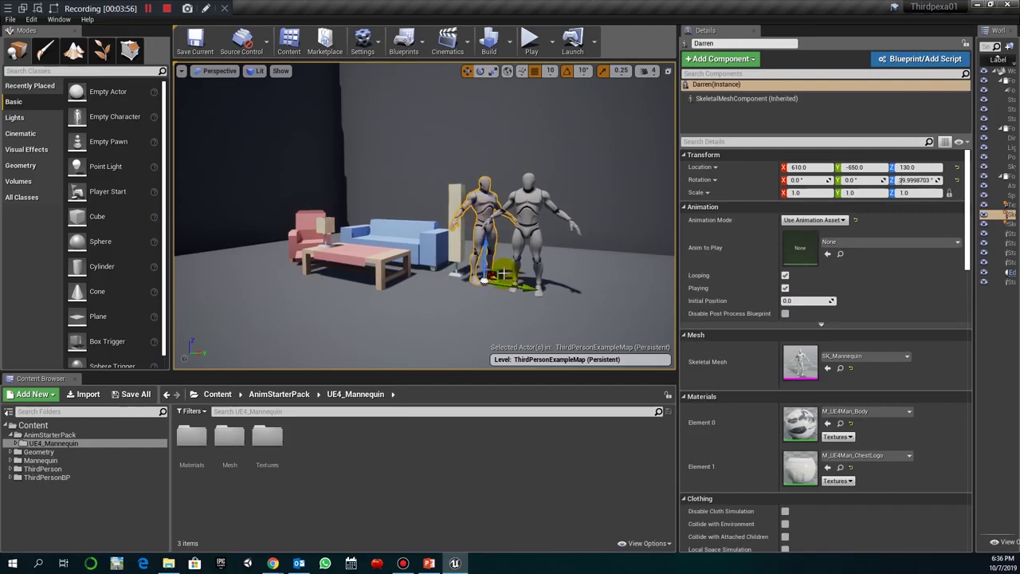
pyautogui.moveTo(500, 270); pyautogui.dragTo(494, 271)
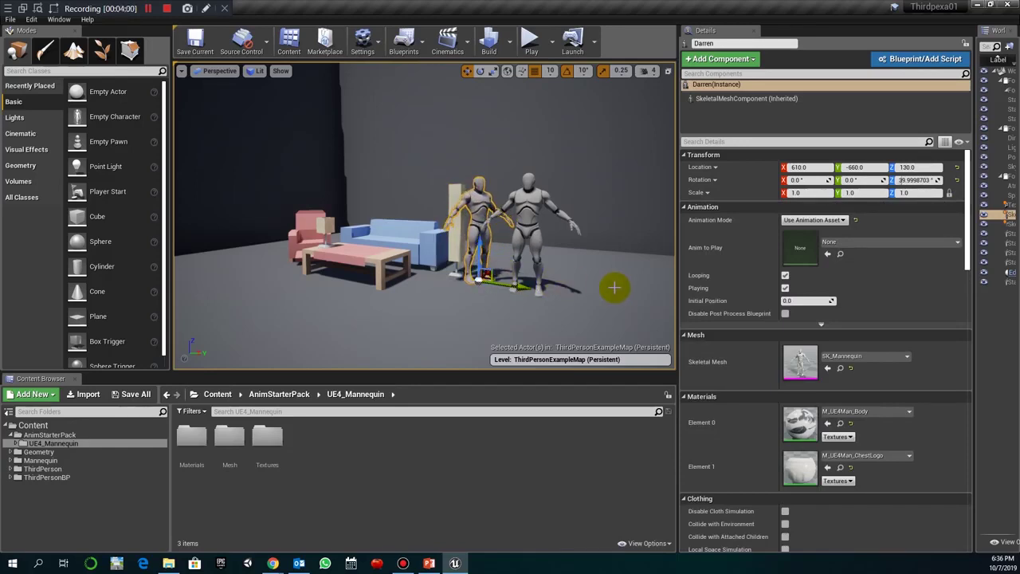
pyautogui.click(539, 286)
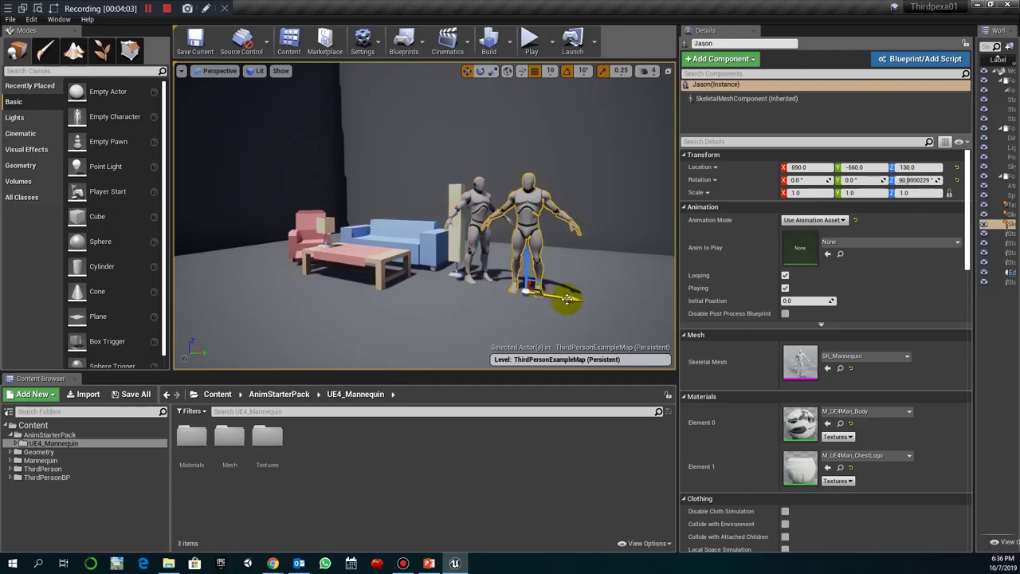
pyautogui.moveTo(549, 291); pyautogui.dragTo(598, 301)
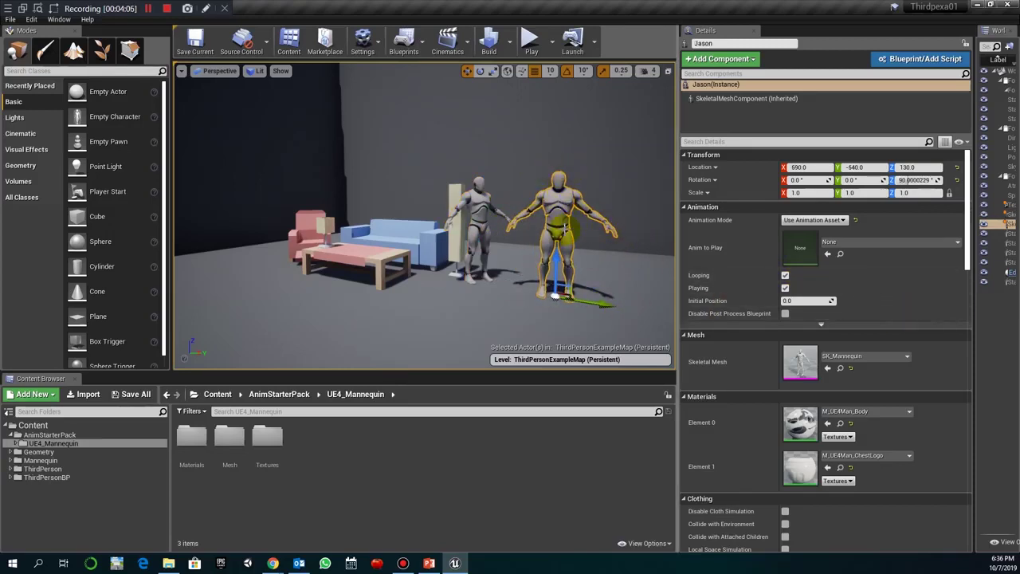
pyautogui.click(684, 207)
pyautogui.click(684, 207)
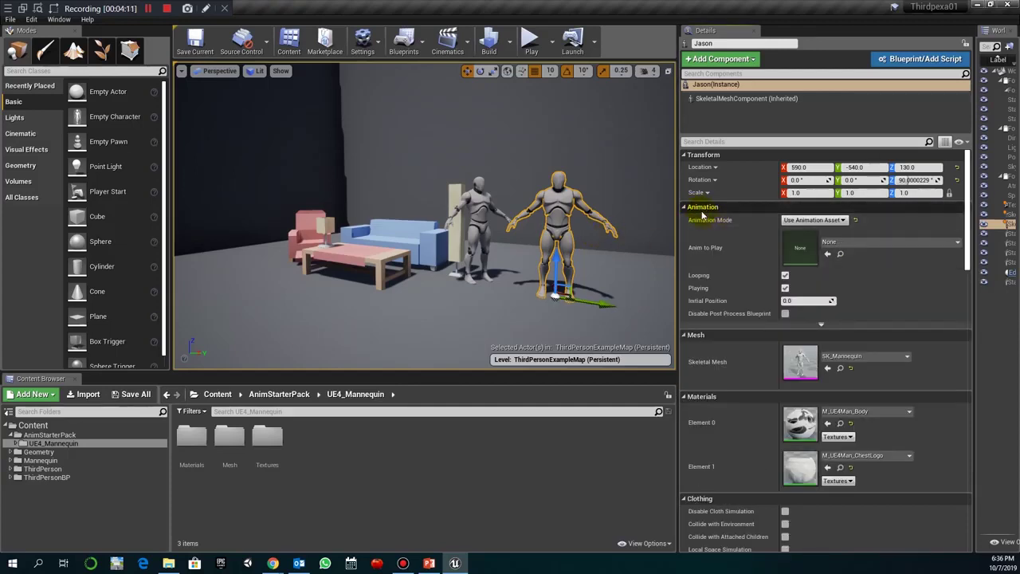
# Step: Set the mannequin's Animation Mode to Use Animation Asset and browse Anim to Play without choosing
pyautogui.click(834, 220)
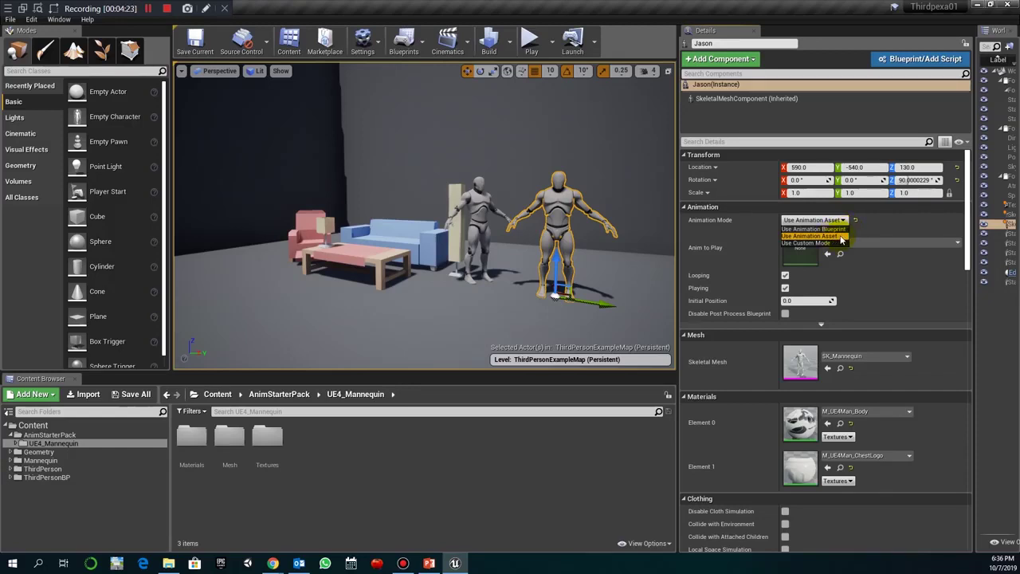
pyautogui.click(841, 237)
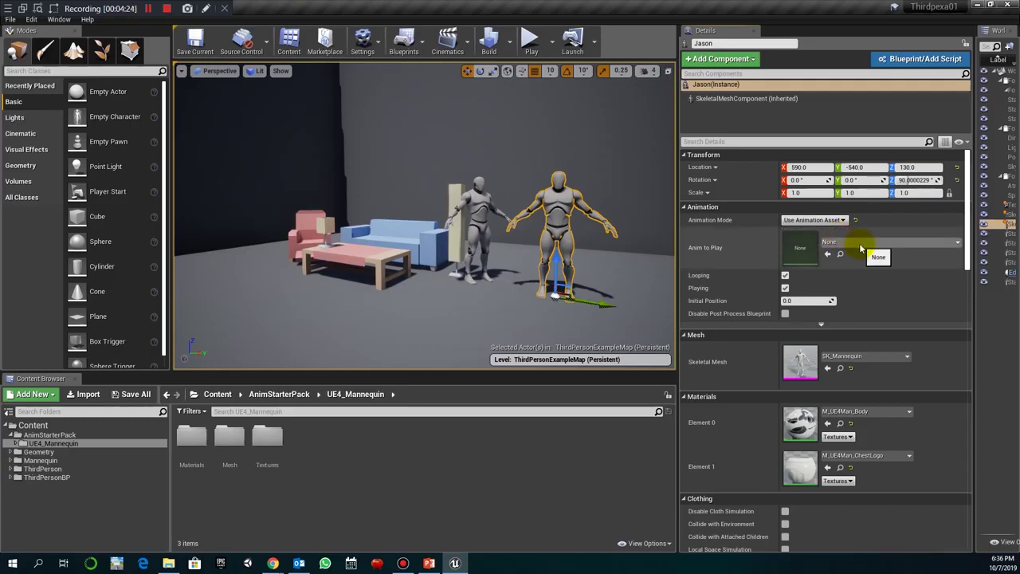
pyautogui.click(859, 243)
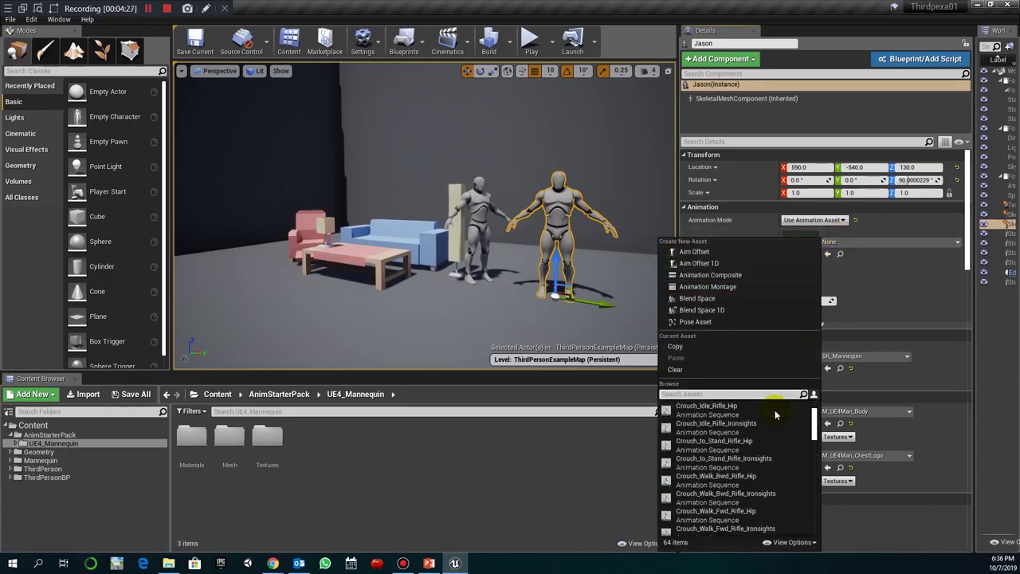
pyautogui.scroll(-5, 775, 410)
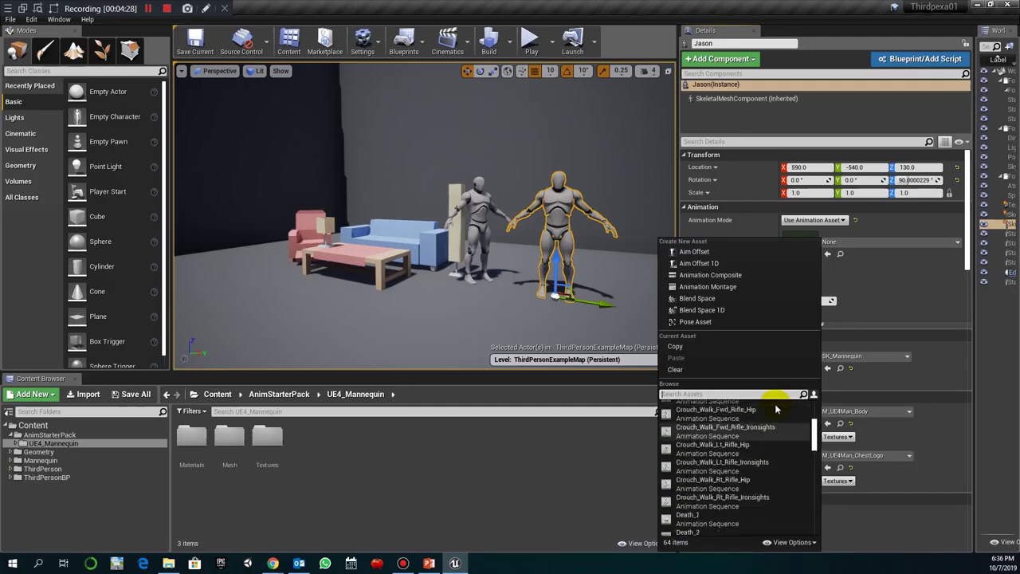
pyautogui.scroll(3, 774, 410)
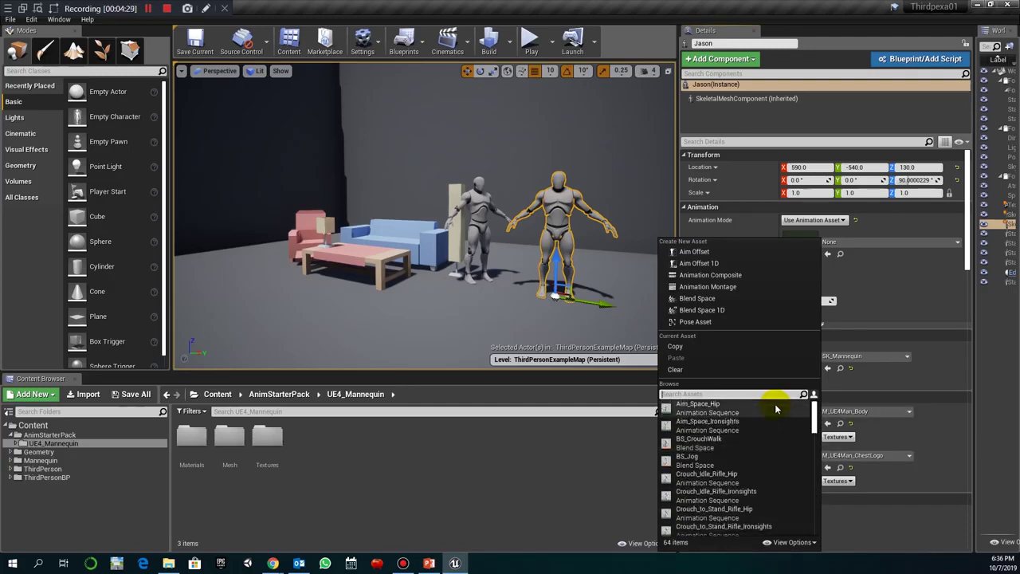
pyautogui.click(916, 313)
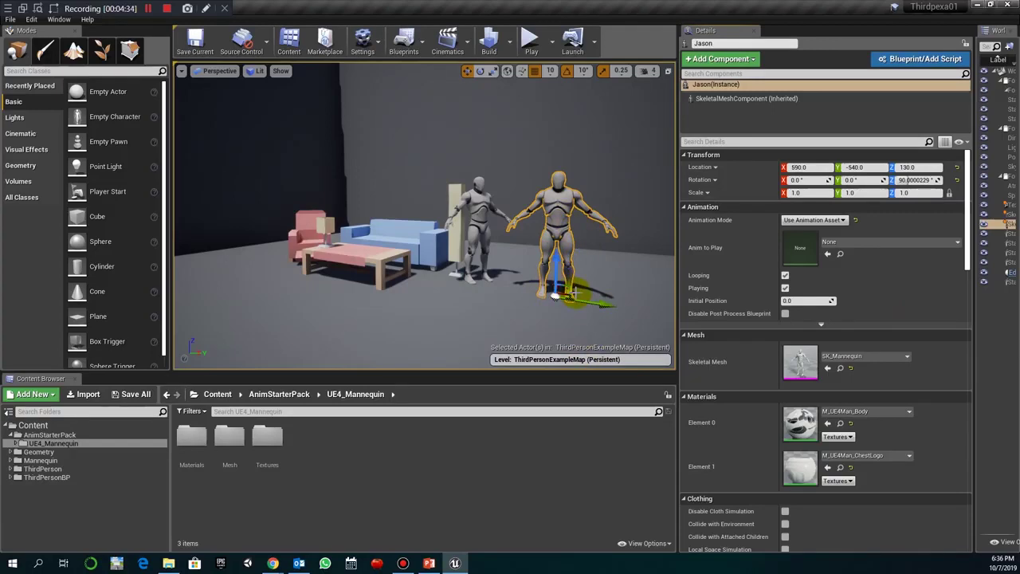
# Step: Download the Animation Starter Pack from its Marketplace page and open the Epic Games Launcher
pyautogui.click(454, 564)
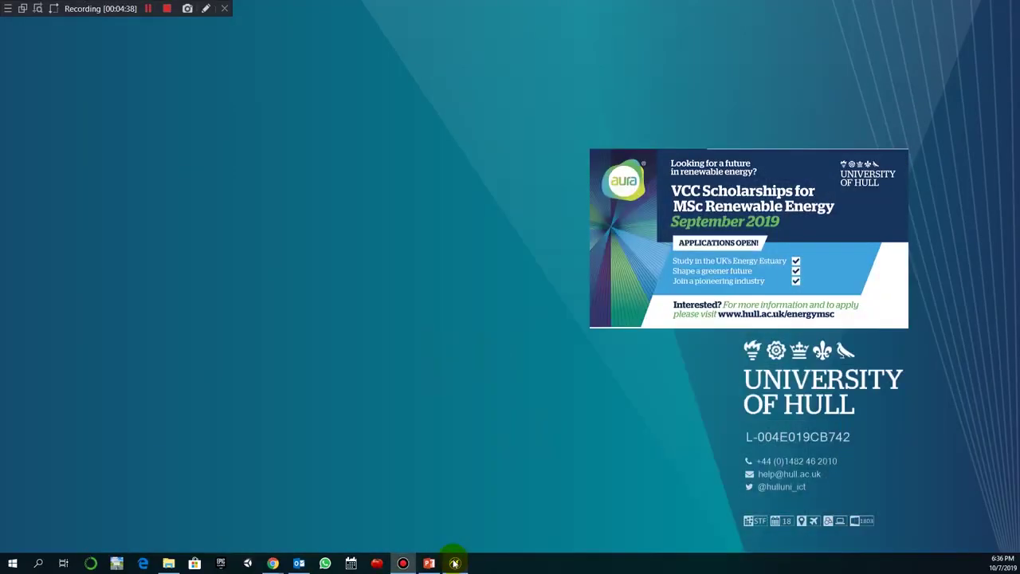
pyautogui.click(454, 564)
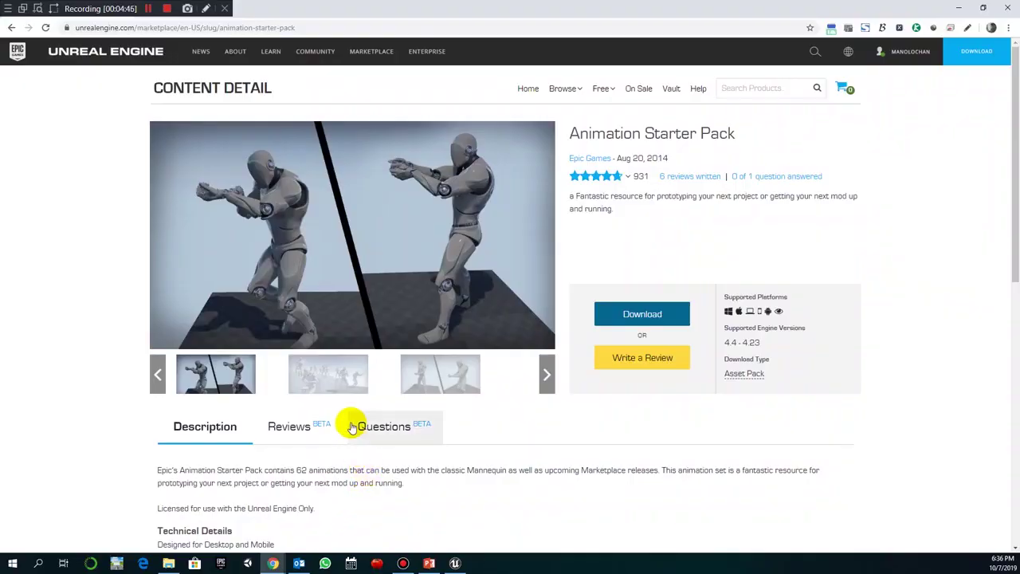
pyautogui.click(658, 314)
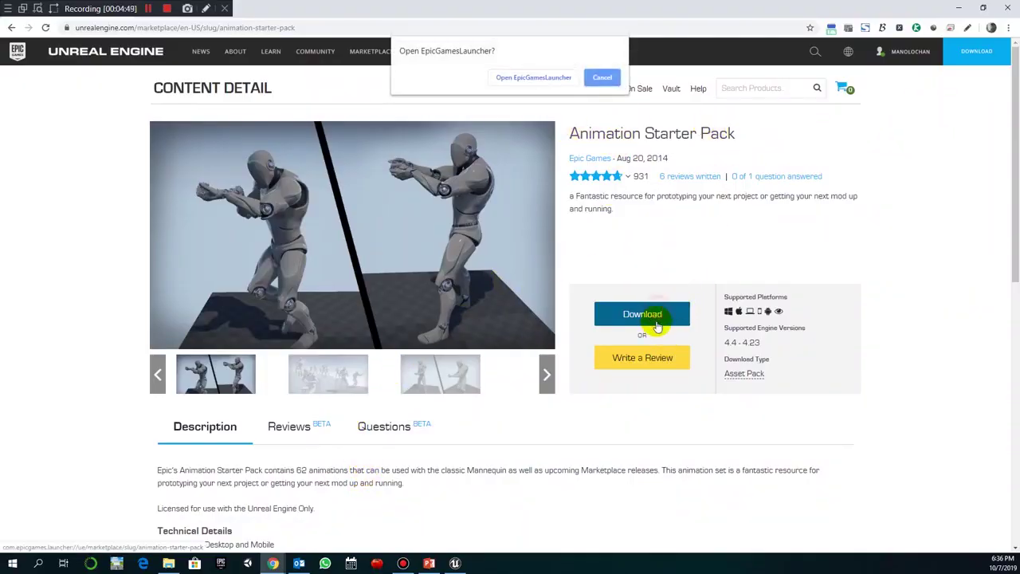
pyautogui.click(556, 78)
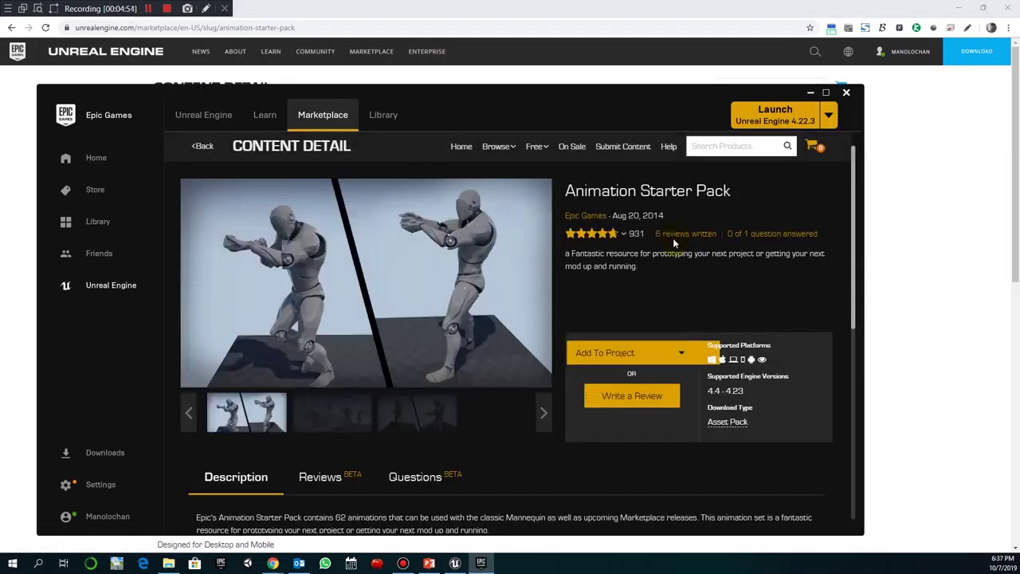
# Step: Add the Animation Starter Pack to the Thirdpexa01 project, overwriting the existing pack files
pyautogui.click(682, 355)
pyautogui.click(620, 353)
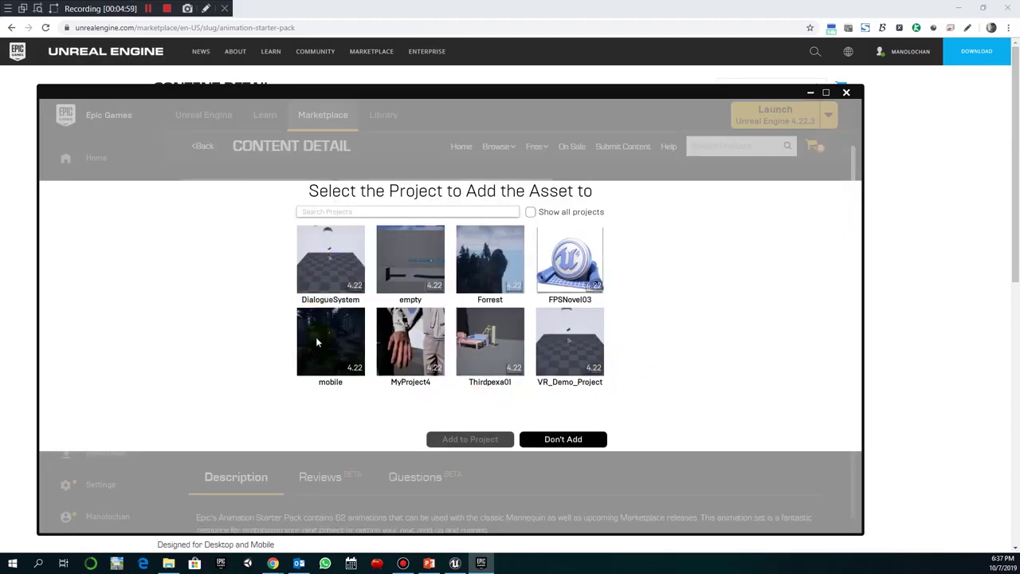
pyautogui.click(492, 360)
pyautogui.click(478, 439)
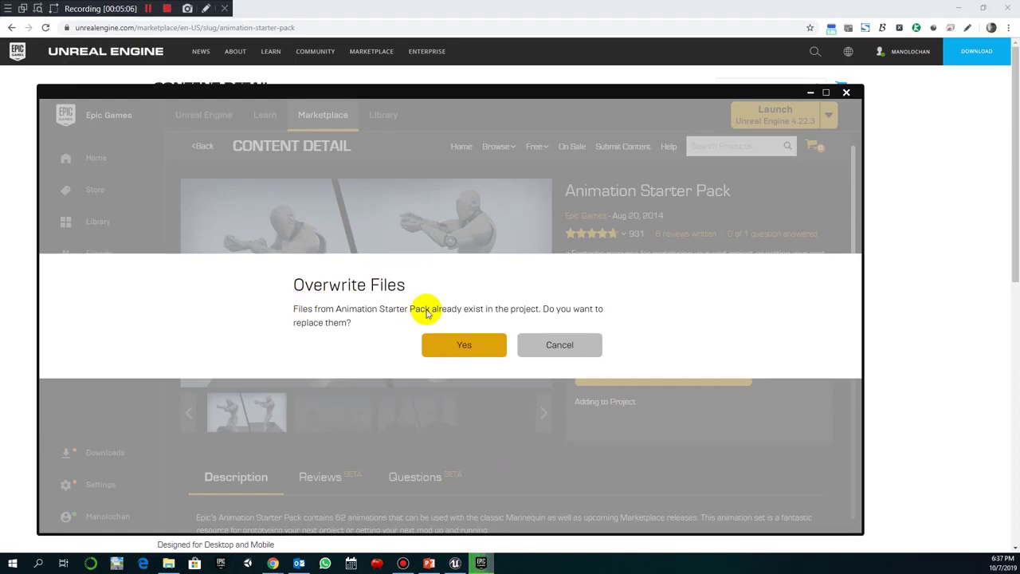
pyautogui.click(465, 343)
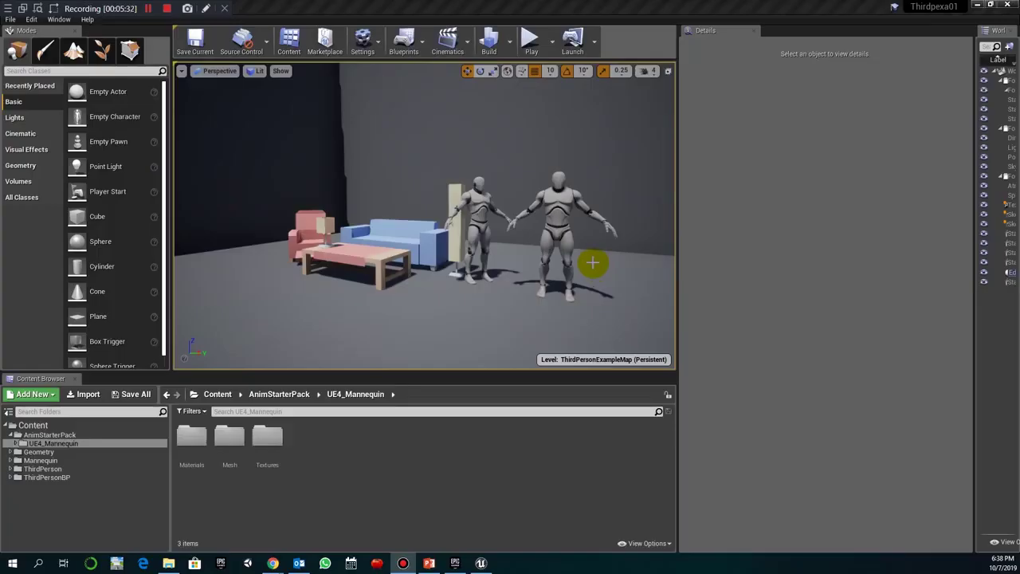
# Step: Select the Jason mannequin and set its Animation Mode to Use Animation Asset
pyautogui.click(563, 229)
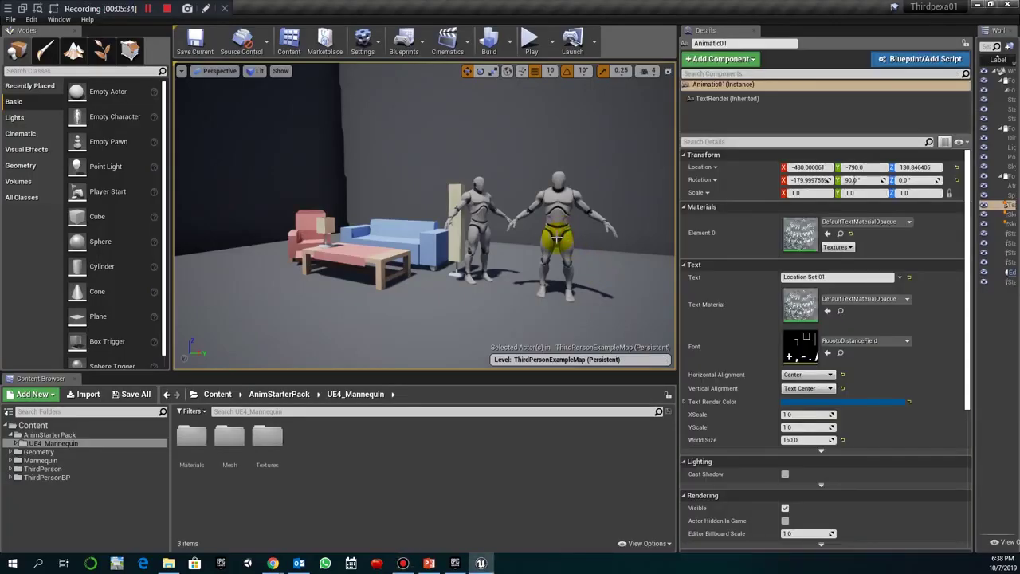
pyautogui.click(557, 238)
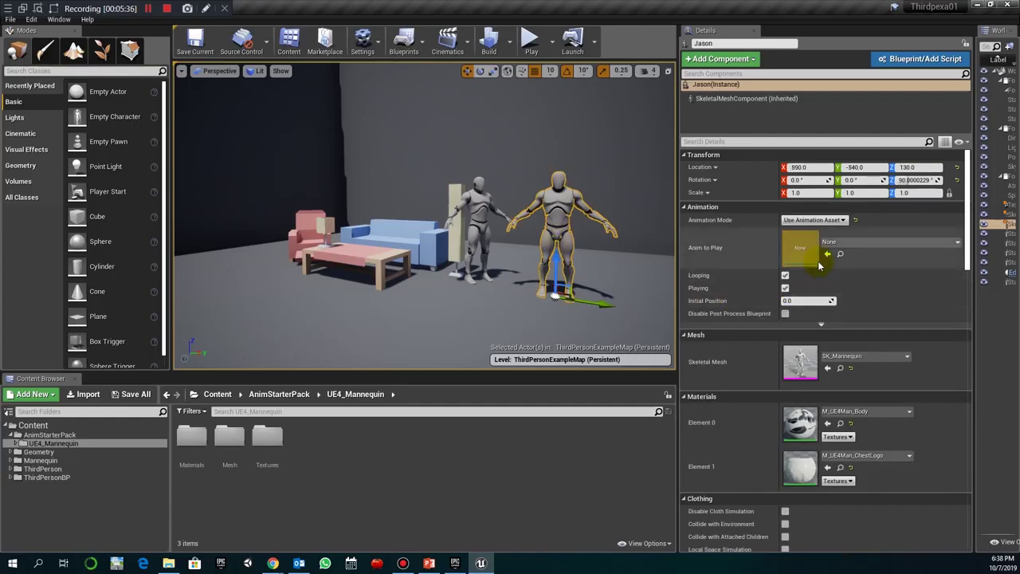
pyautogui.click(813, 220)
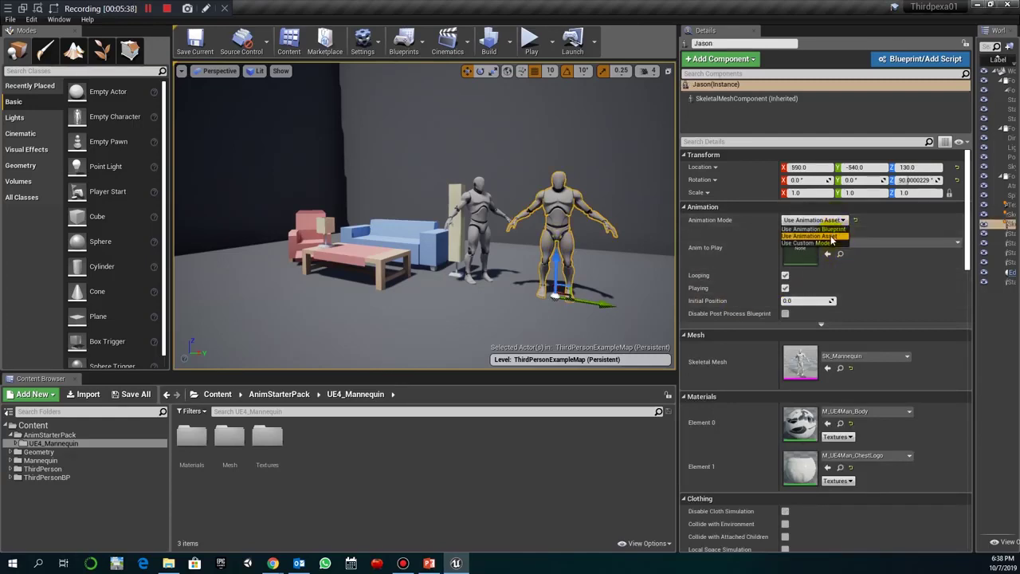
pyautogui.click(832, 238)
# Step: Choose Death_2 from the Anim to Play list for Jason
pyautogui.click(833, 242)
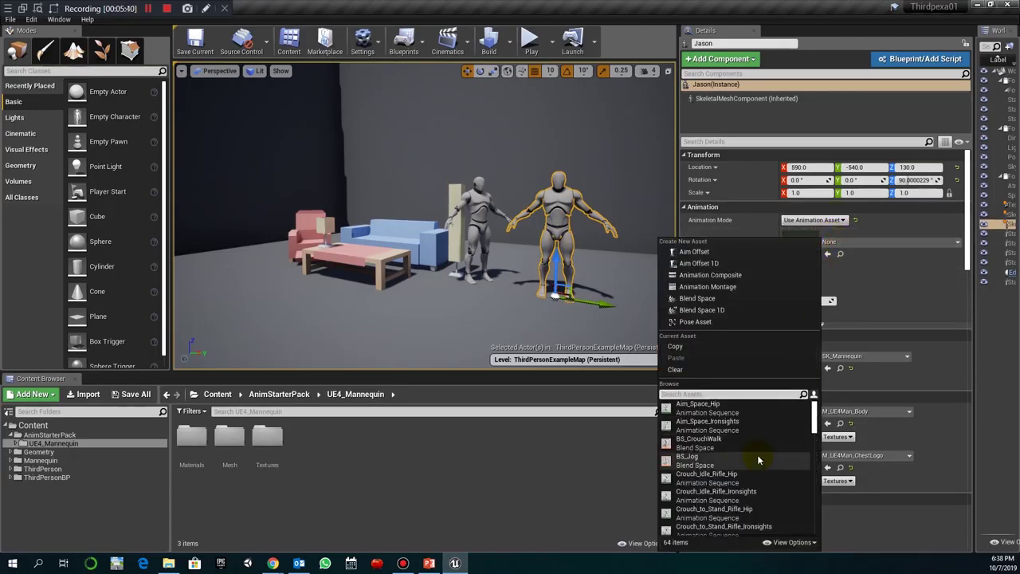
pyautogui.scroll(-4, 742, 418)
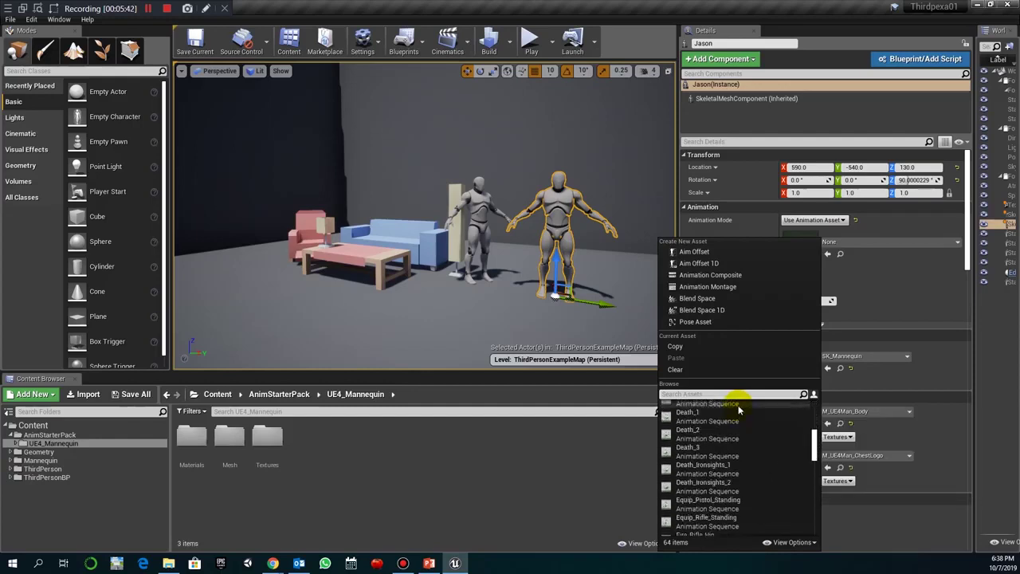
pyautogui.scroll(-10, 739, 410)
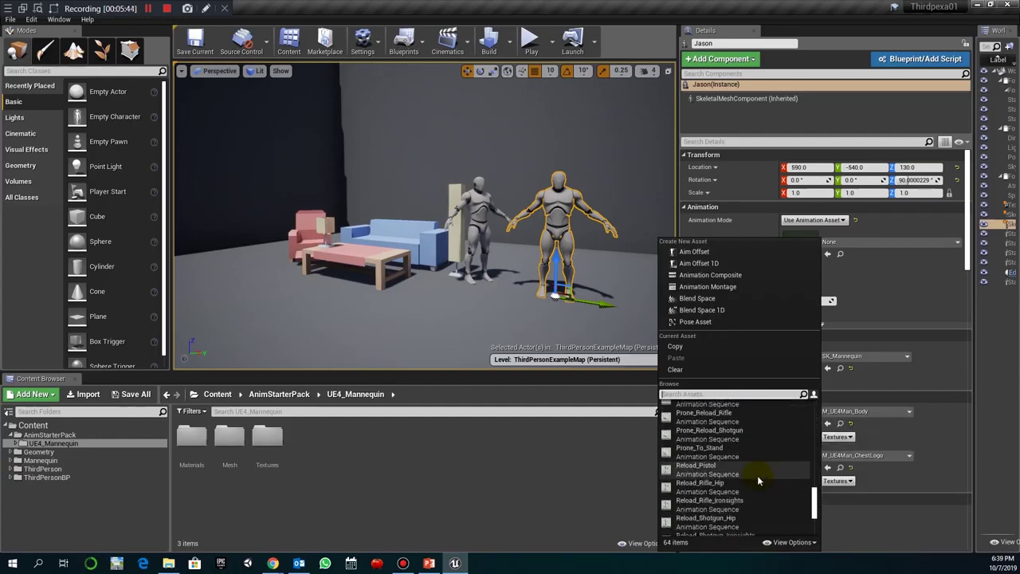
pyautogui.scroll(13, 757, 477)
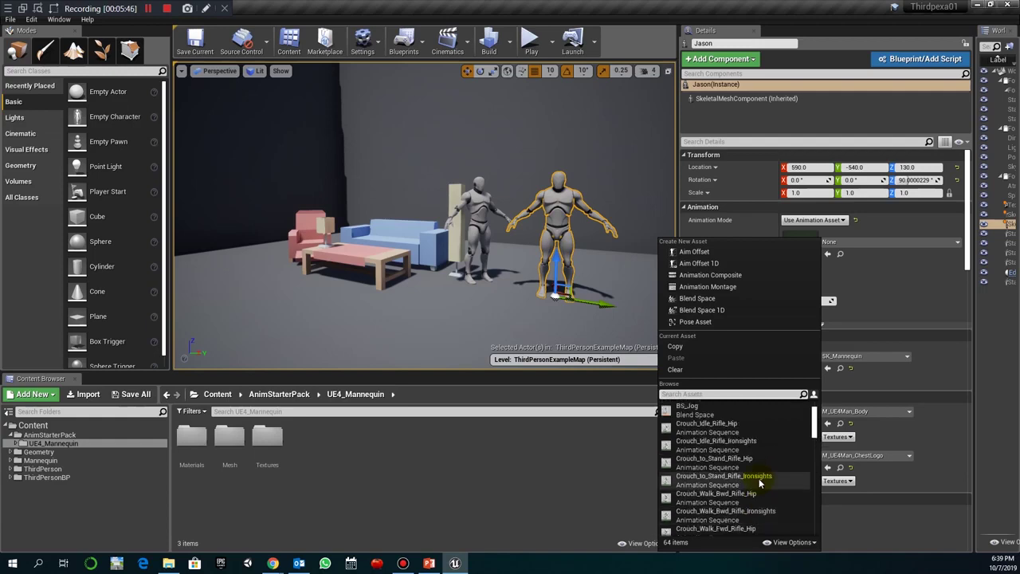
pyautogui.scroll(1, 759, 482)
pyautogui.scroll(-5, 749, 478)
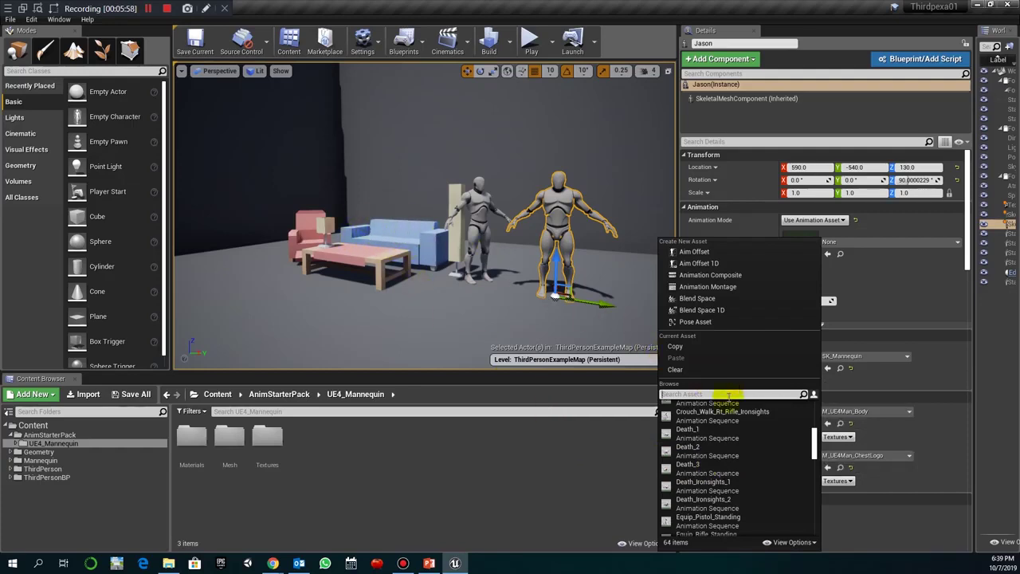
pyautogui.click(728, 451)
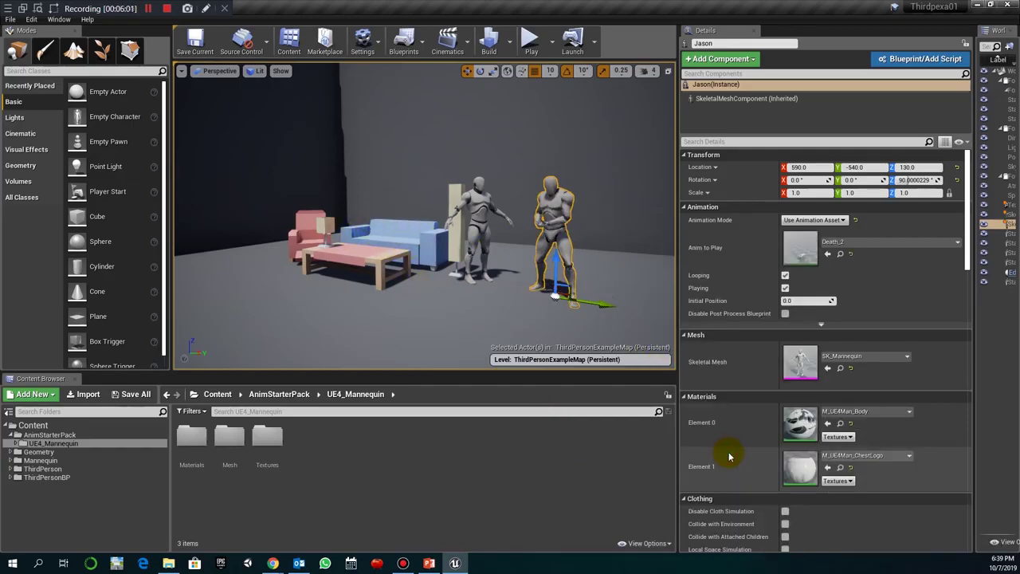
pyautogui.click(477, 235)
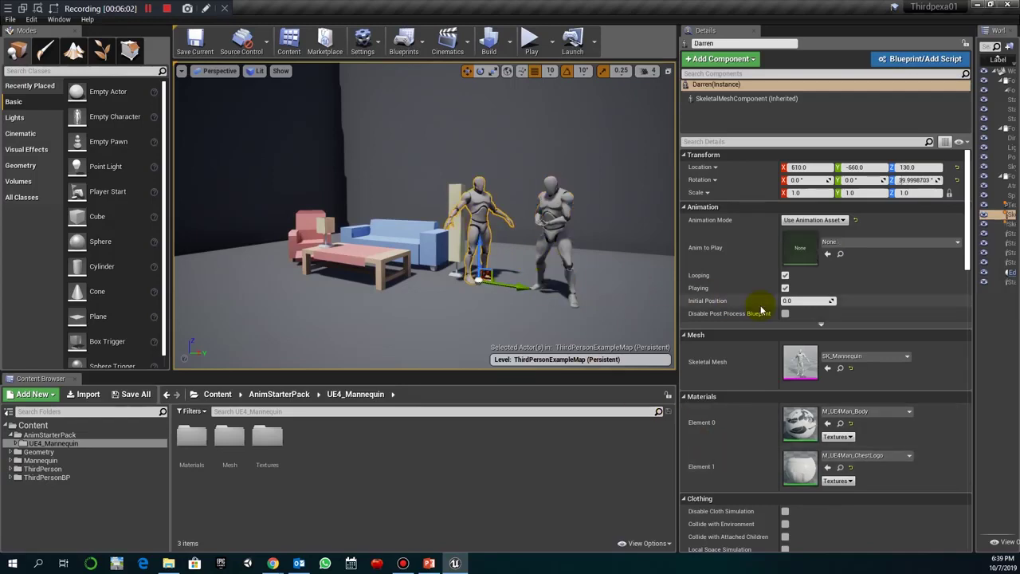
pyautogui.click(837, 220)
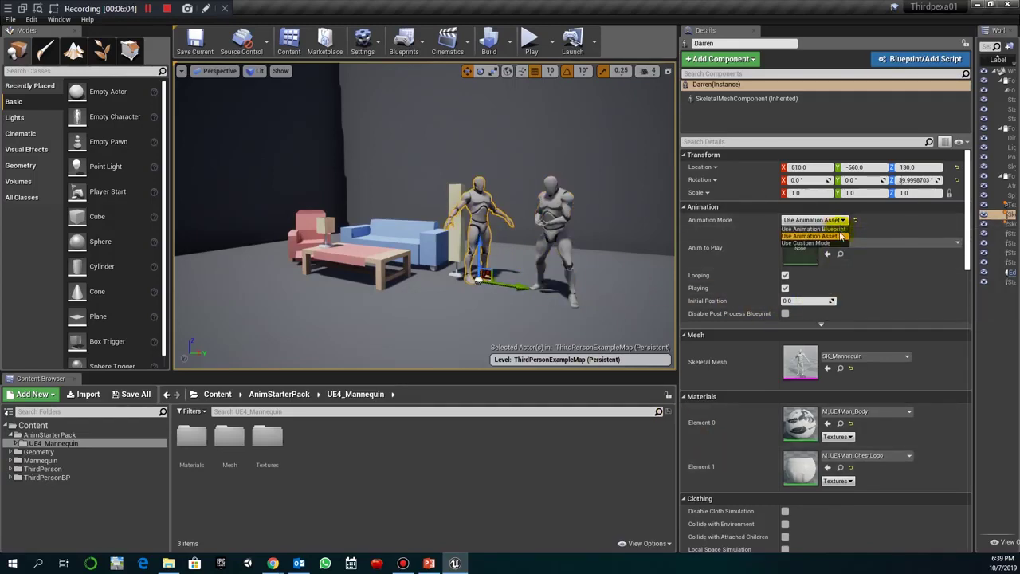
pyautogui.click(833, 236)
pyautogui.click(853, 243)
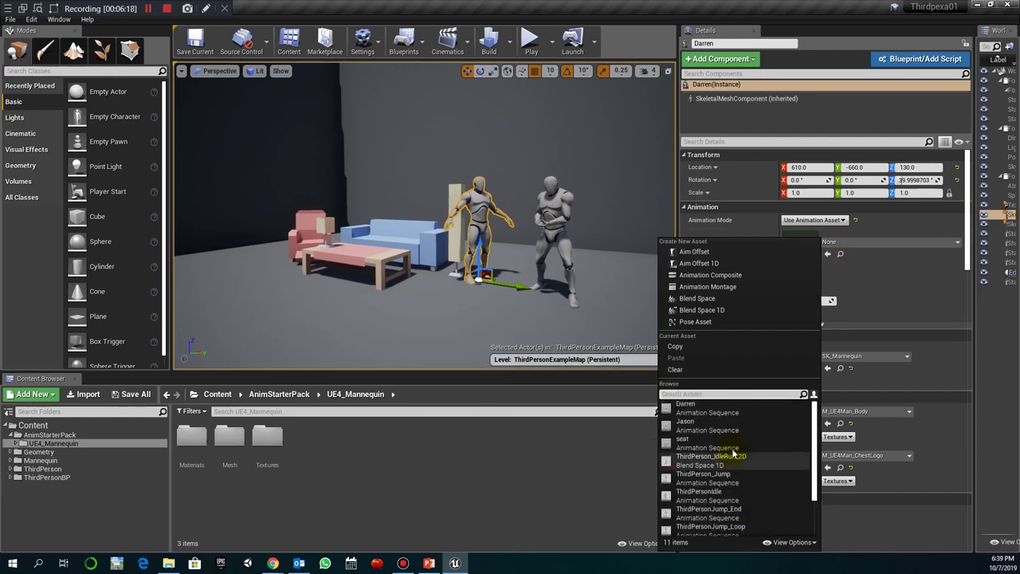
pyautogui.scroll(-2, 712, 427)
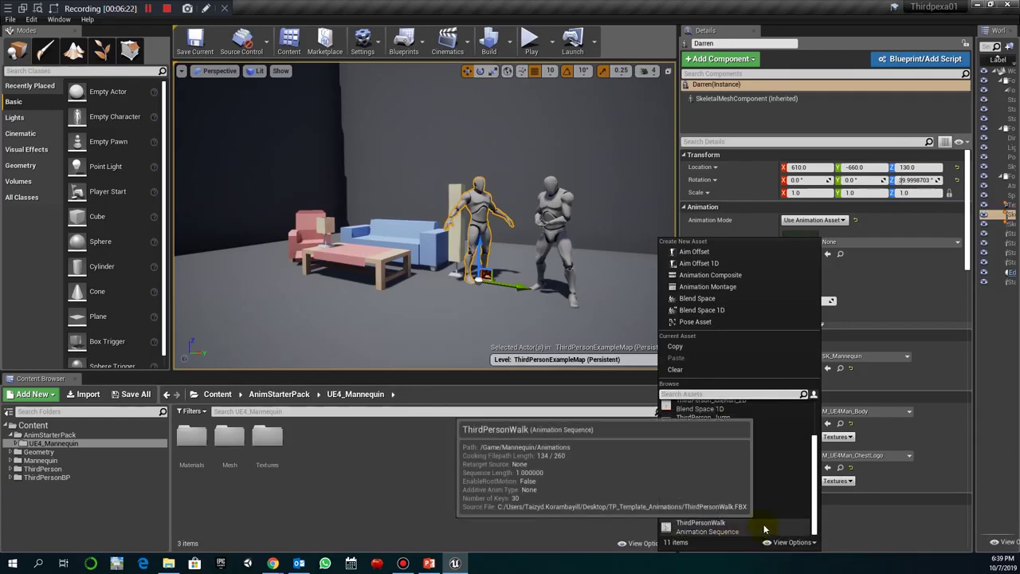
pyautogui.scroll(3, 762, 427)
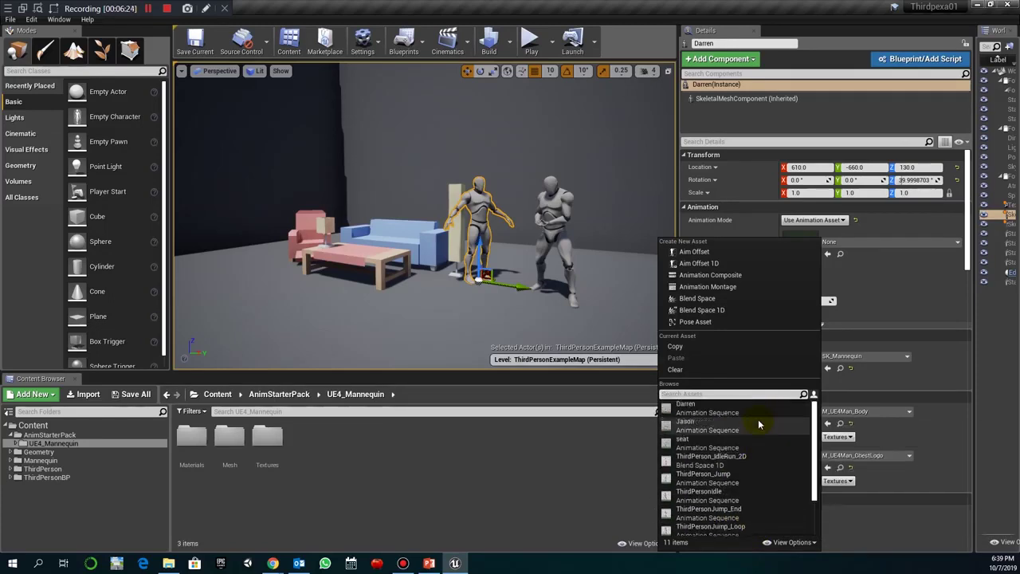
pyautogui.moveTo(764, 424)
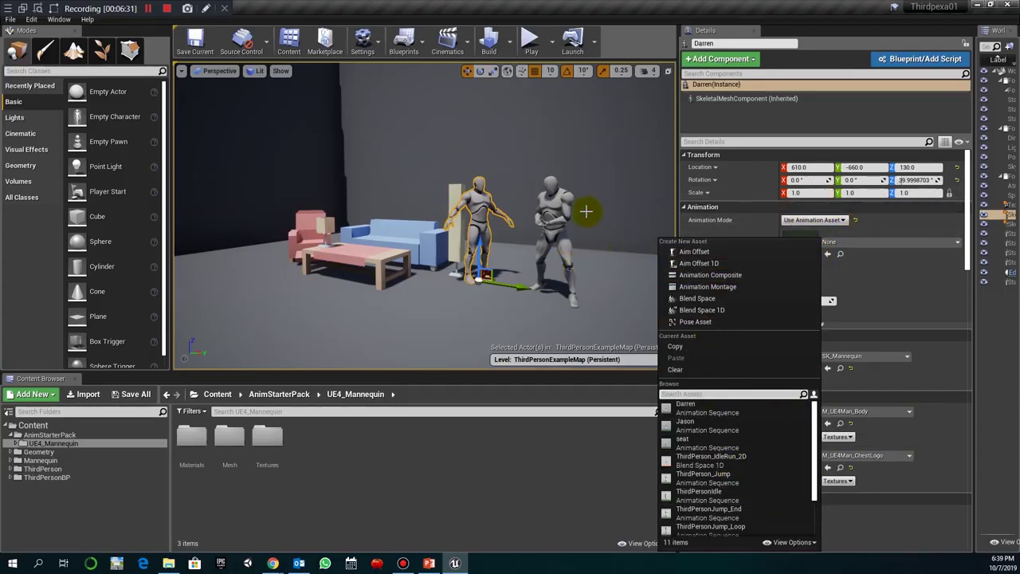
pyautogui.click(547, 230)
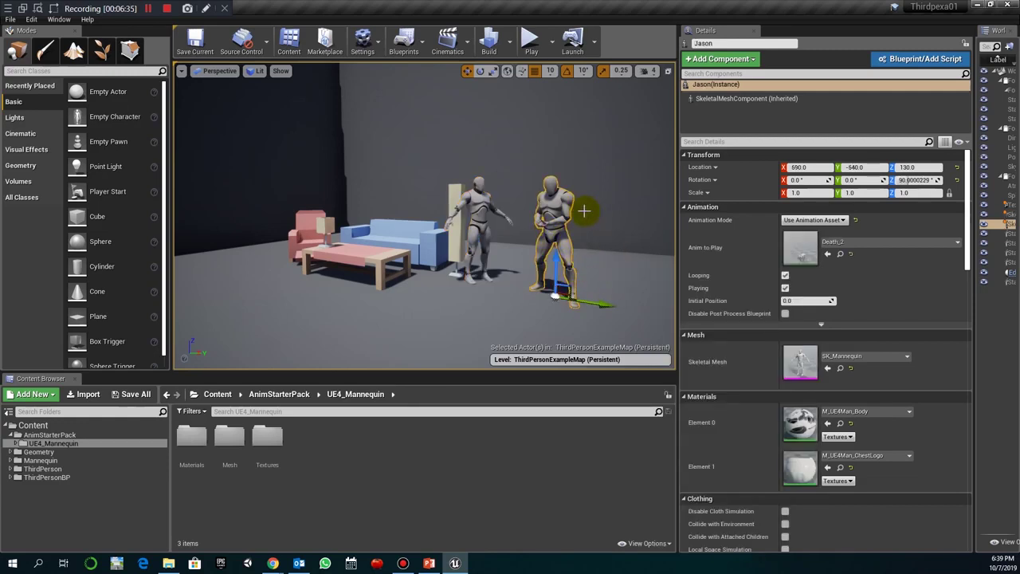
# Step: Drag UE4ASP_Character from the AnimStarterPack folder into the level beside the table
pyautogui.click(49, 435)
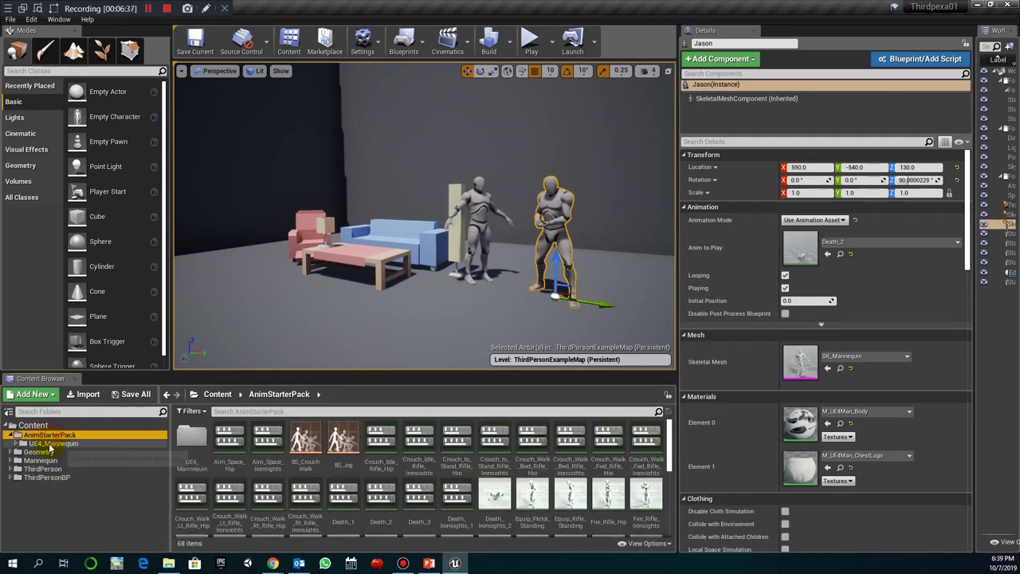
pyautogui.click(51, 444)
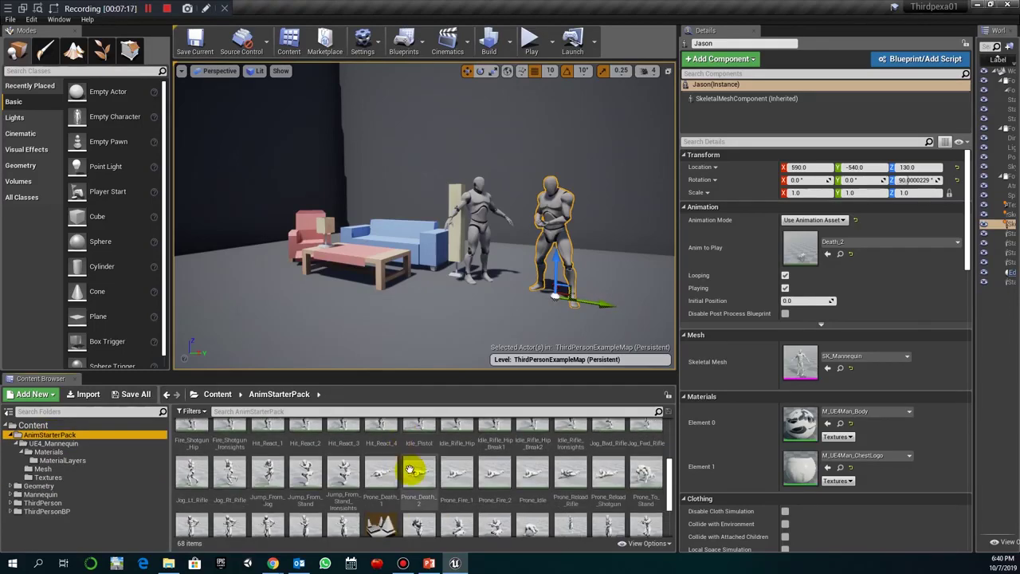
pyautogui.scroll(-5, 523, 471)
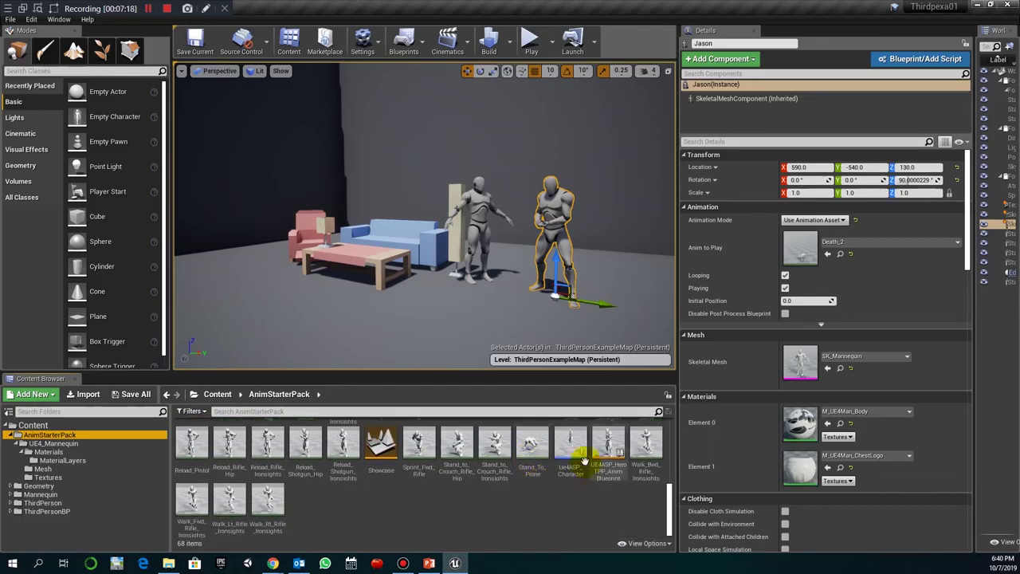
pyautogui.moveTo(569, 440); pyautogui.dragTo(292, 291)
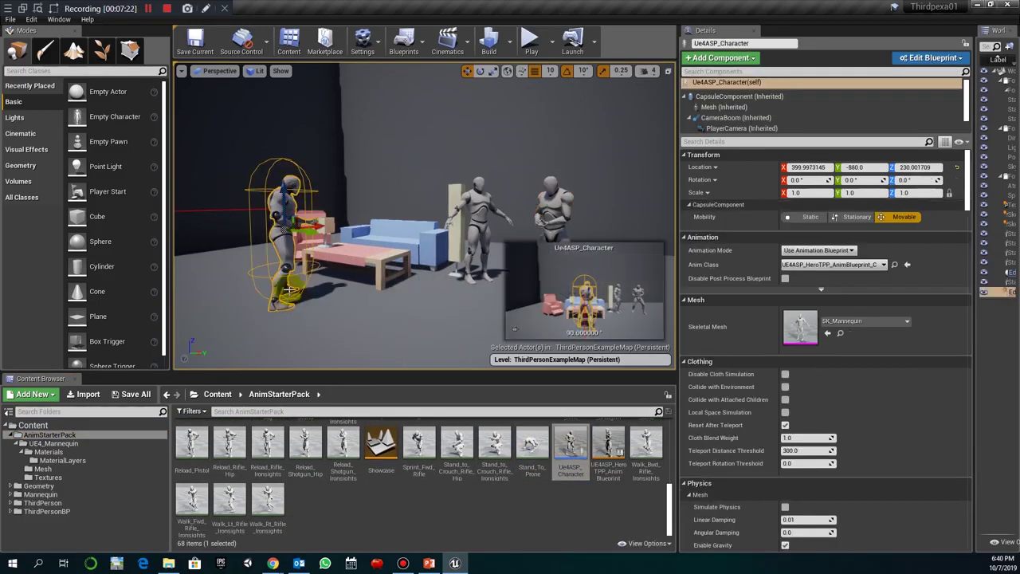
# Step: Select the middle mannequin for removal
pyautogui.click(351, 297)
pyautogui.click(287, 254)
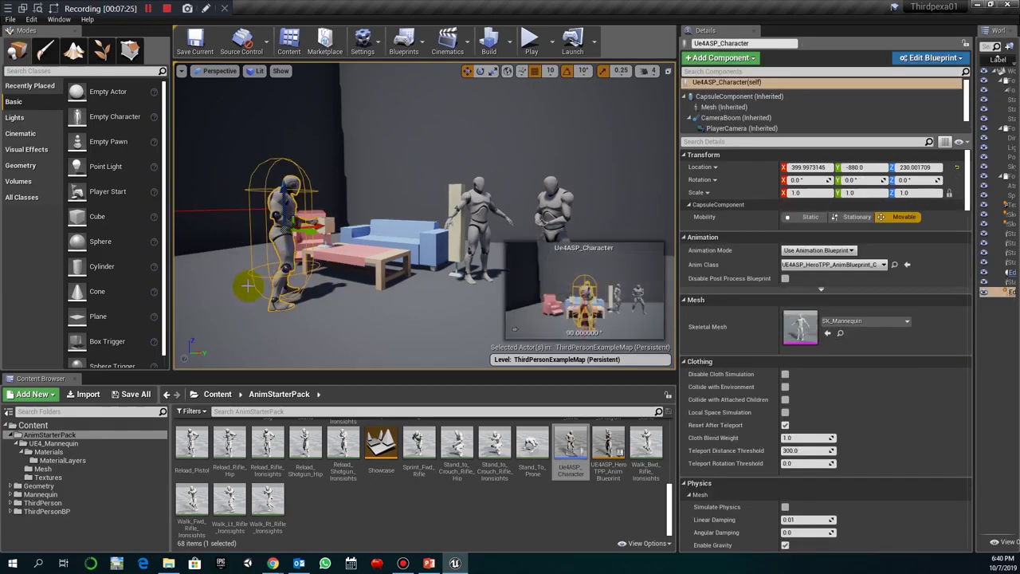
pyautogui.click(425, 339)
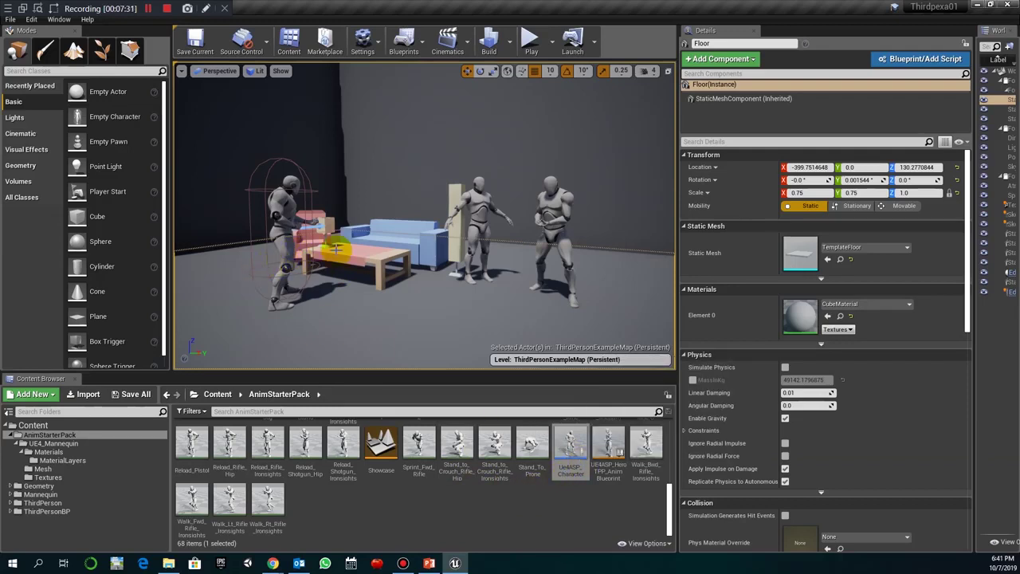
pyautogui.click(478, 211)
# Step: Delete the middle mannequin, place UE4ASP_Character at 489.99, -540, 230, and show its Animation Mode choices
pyautogui.press('Delete')
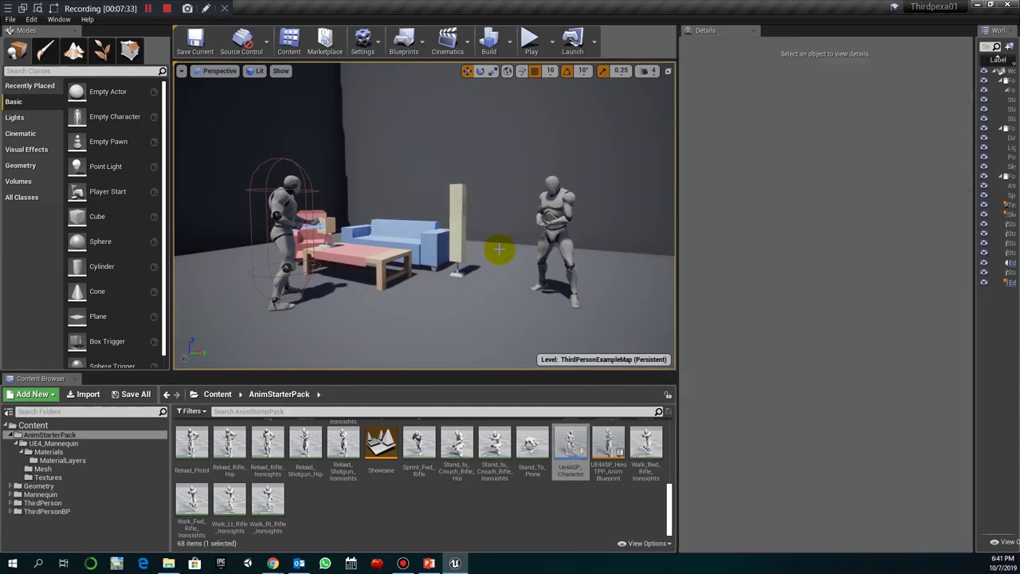
pyautogui.moveTo(283, 291); pyautogui.dragTo(283, 295)
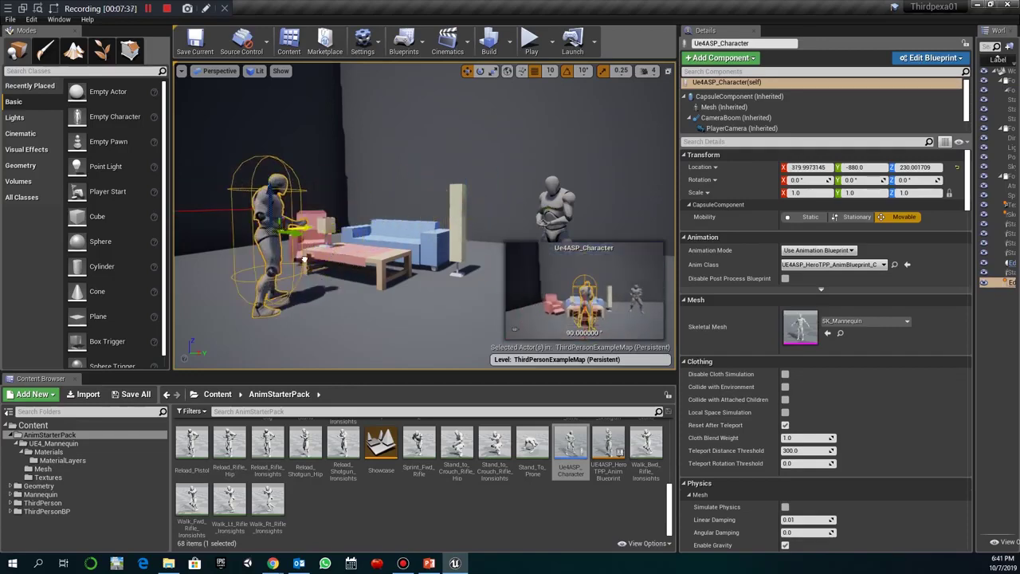
pyautogui.scroll(-5, 804, 423)
pyautogui.scroll(-10, 804, 422)
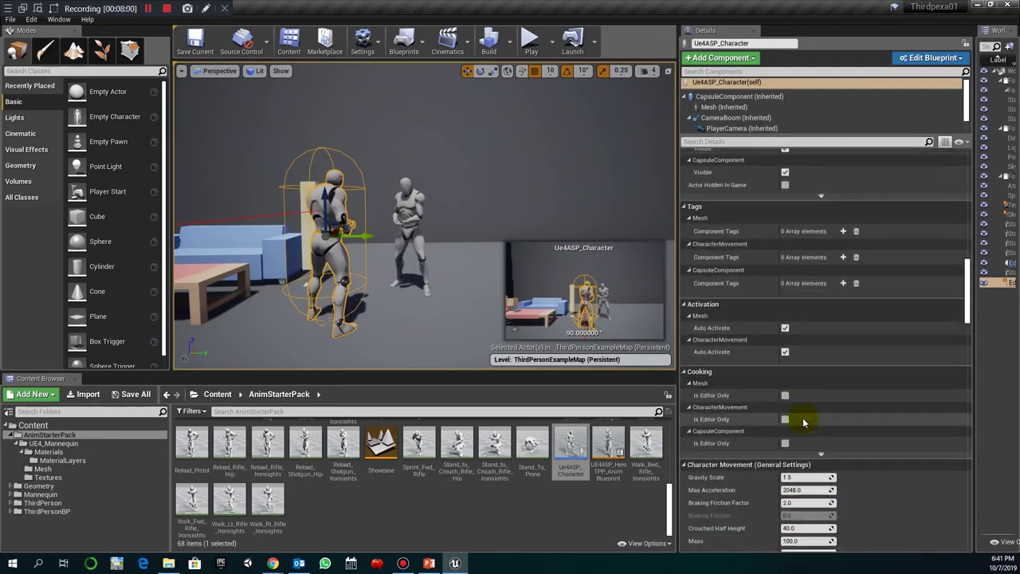
pyautogui.scroll(-12, 804, 423)
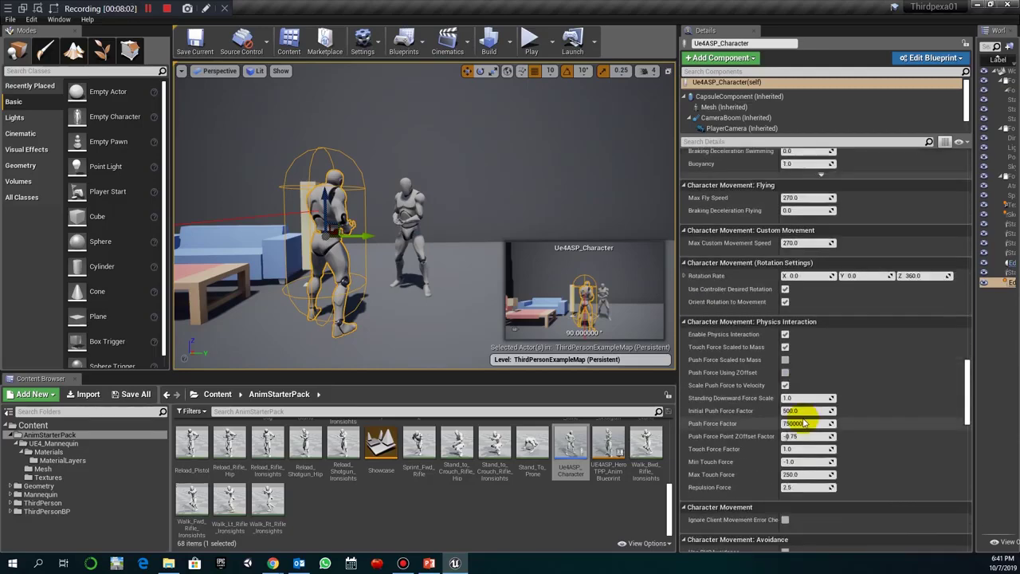
pyautogui.scroll(-3, 804, 420)
pyautogui.scroll(10, 803, 420)
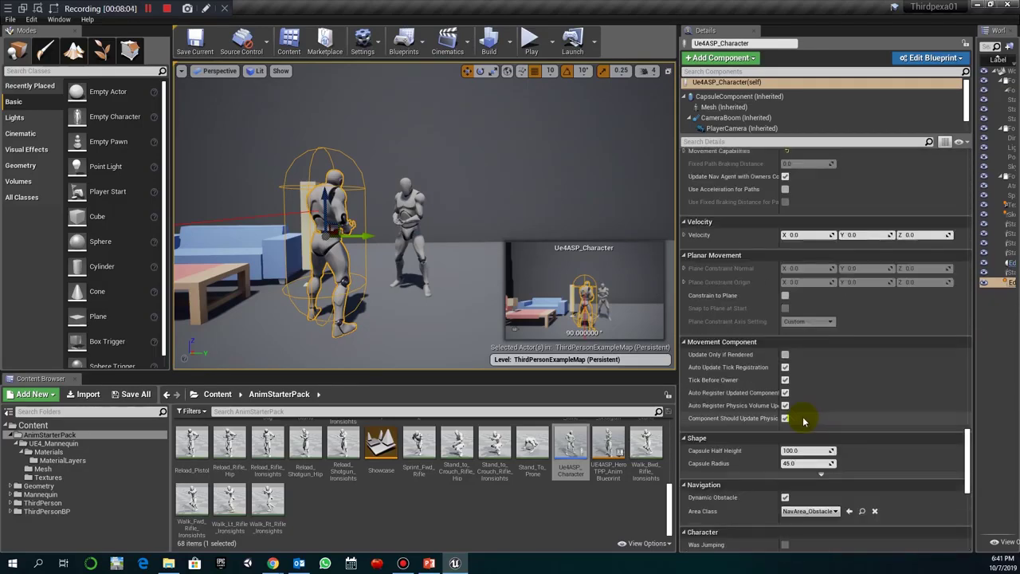
pyautogui.scroll(15, 803, 420)
pyautogui.click(810, 251)
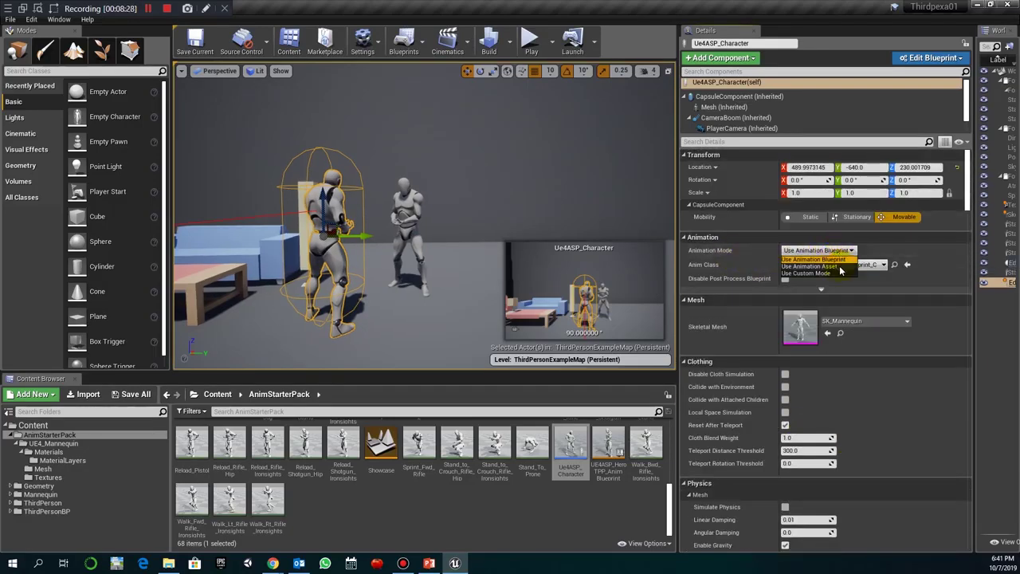
# Step: Set UE4ASP_Character to Use Animation Asset with Death_3, found by searching 'at', then deselect it
pyautogui.click(829, 268)
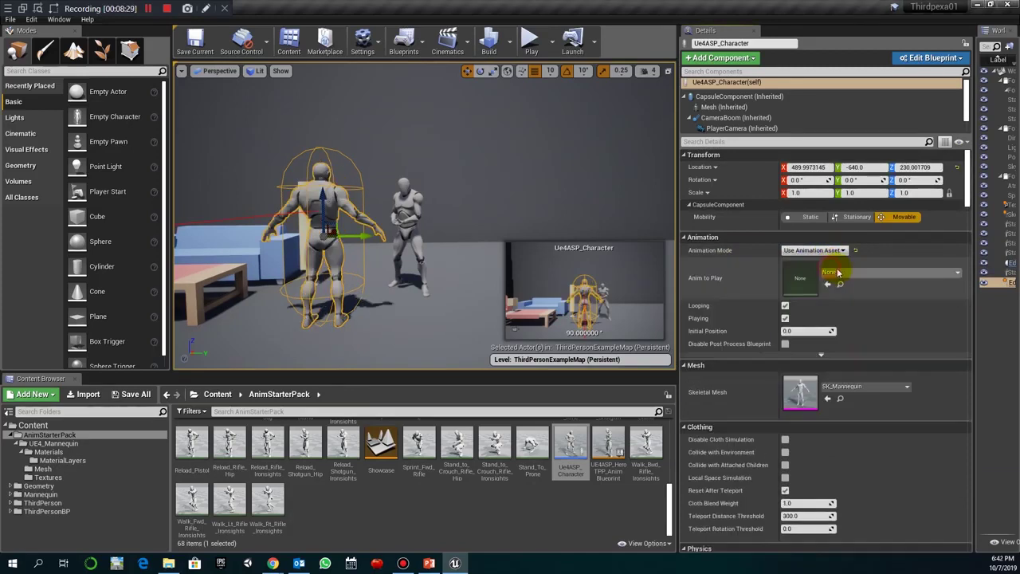
pyautogui.click(859, 276)
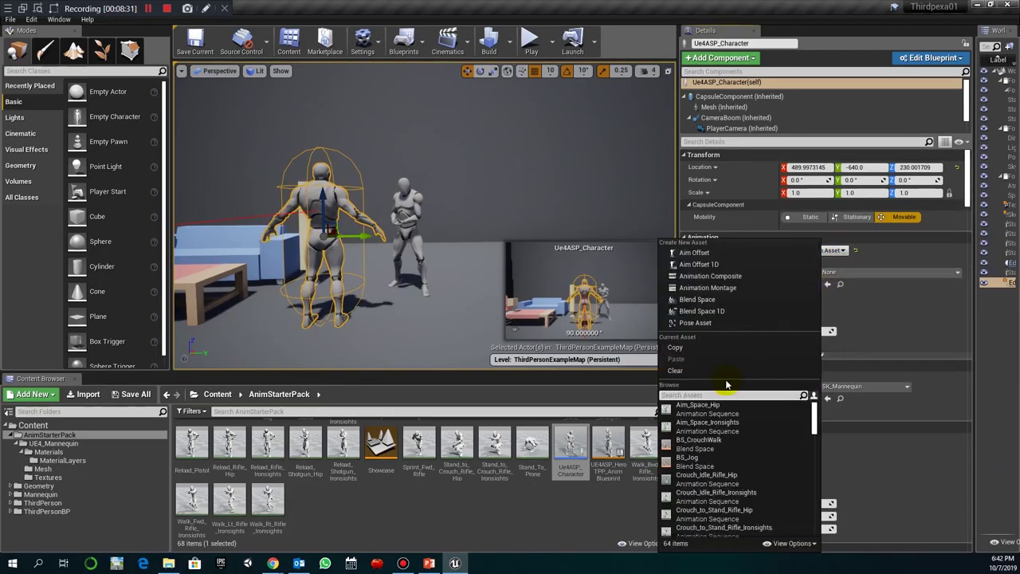
pyautogui.scroll(-10, 745, 435)
pyautogui.scroll(4, 745, 434)
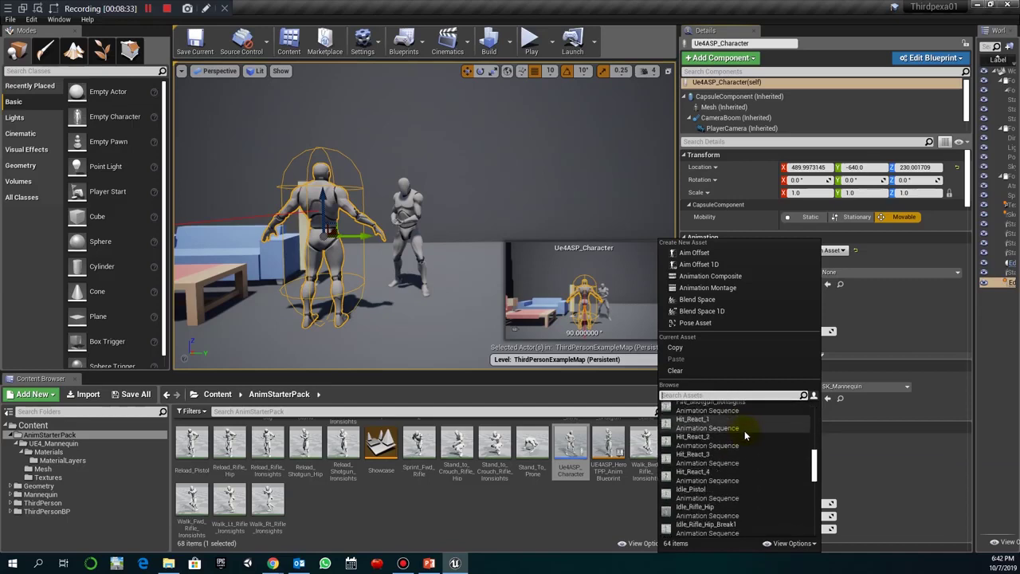
pyautogui.scroll(4, 728, 475)
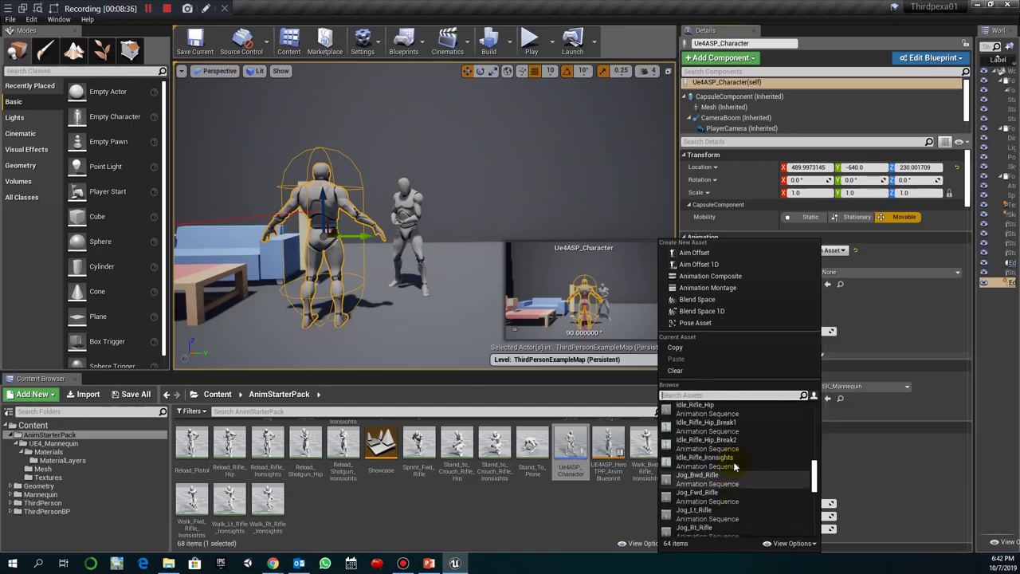
pyautogui.scroll(-3, 735, 463)
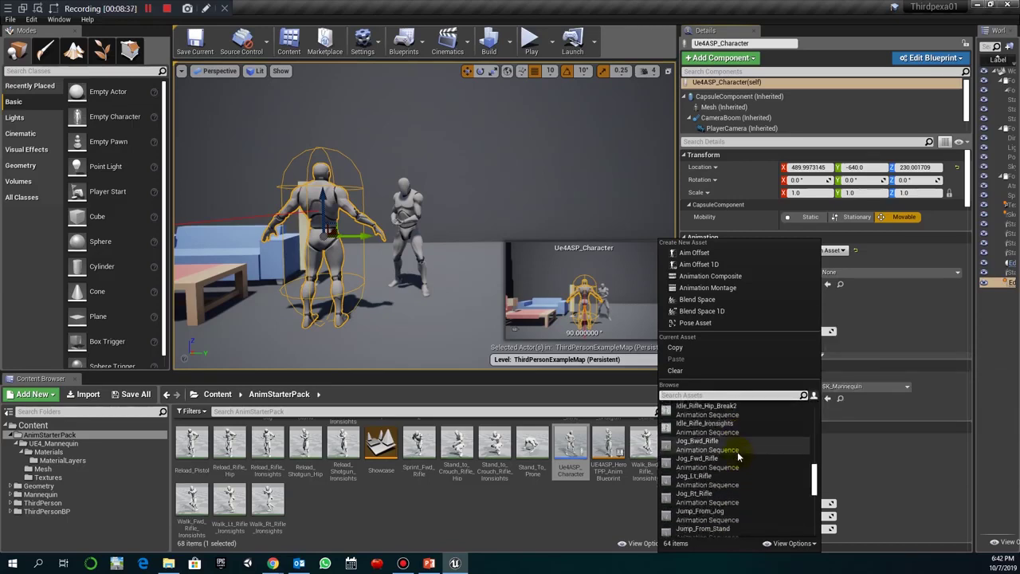
pyautogui.scroll(3, 737, 452)
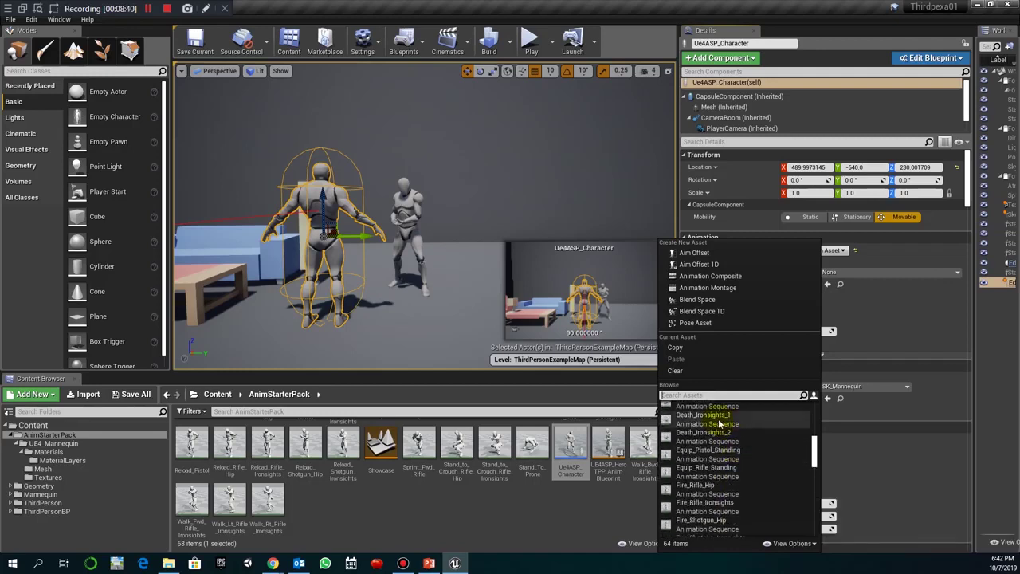
pyautogui.write('ath')
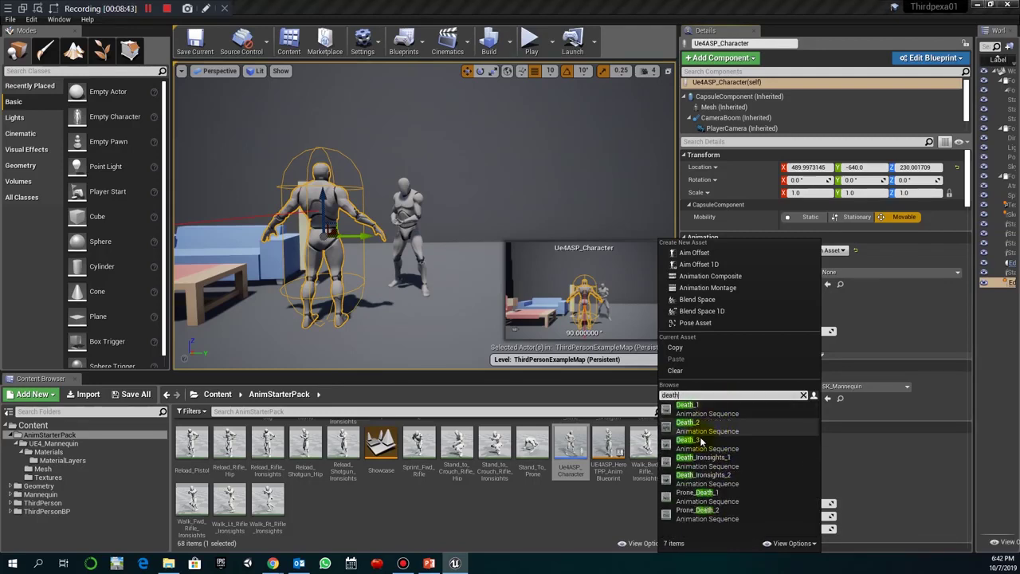
pyautogui.click(695, 441)
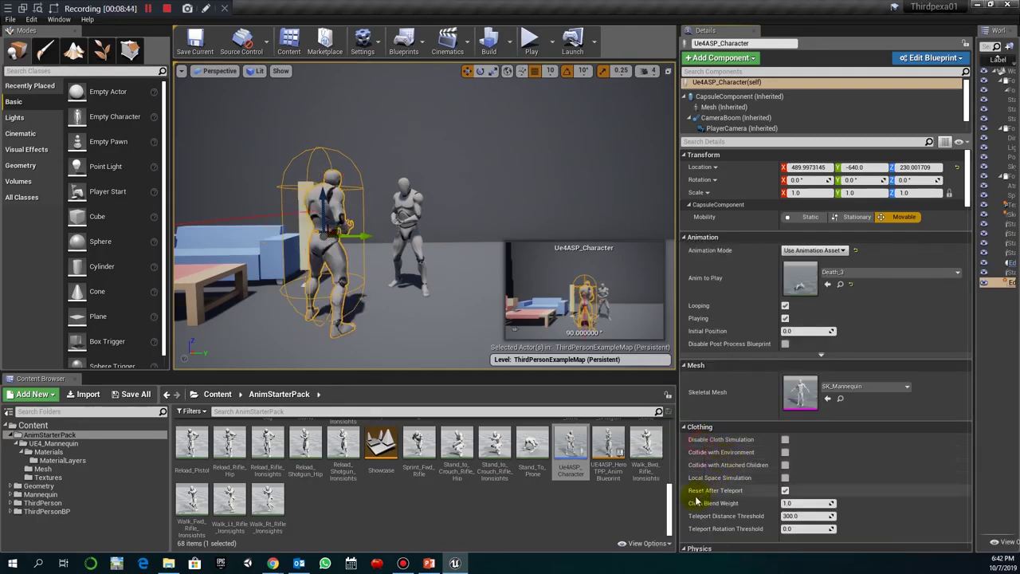
pyautogui.click(503, 175)
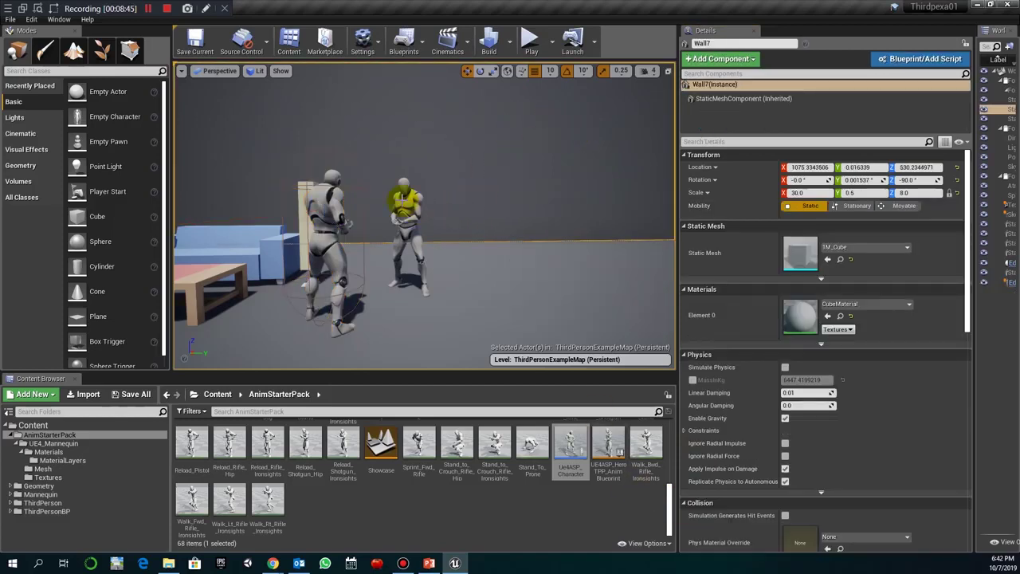